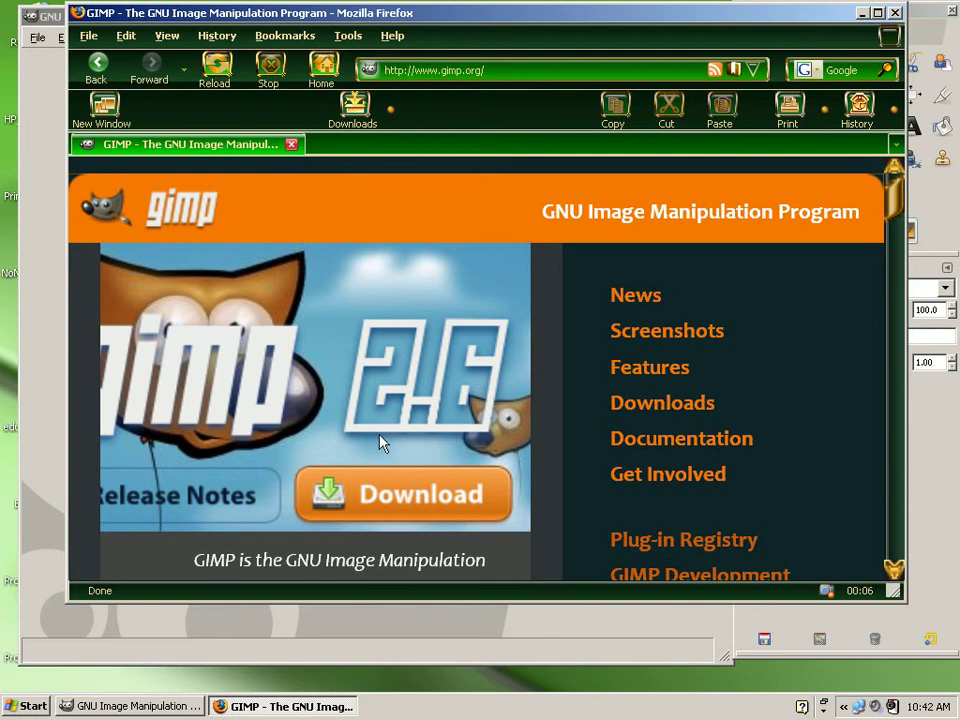
Step: Minimize the Firefox window with the GIMP home page to uncover the empty GIMP window
left_click(861, 14)
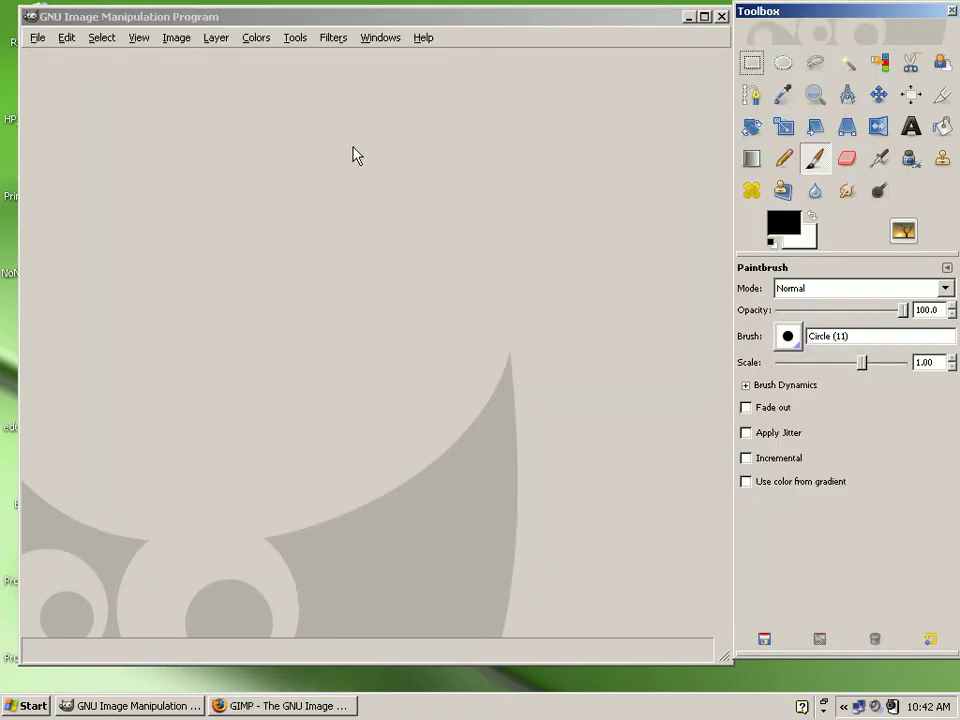
Step: Start a new image from the File menu and enter 64 for both width and height
left_click(37, 38)
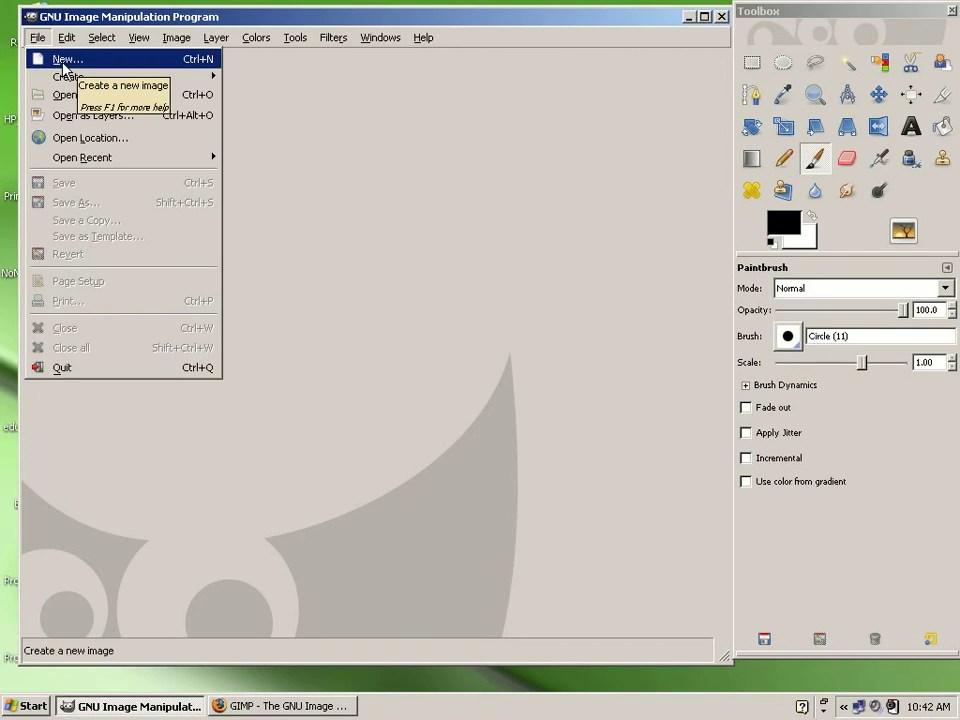
left_click(60, 62)
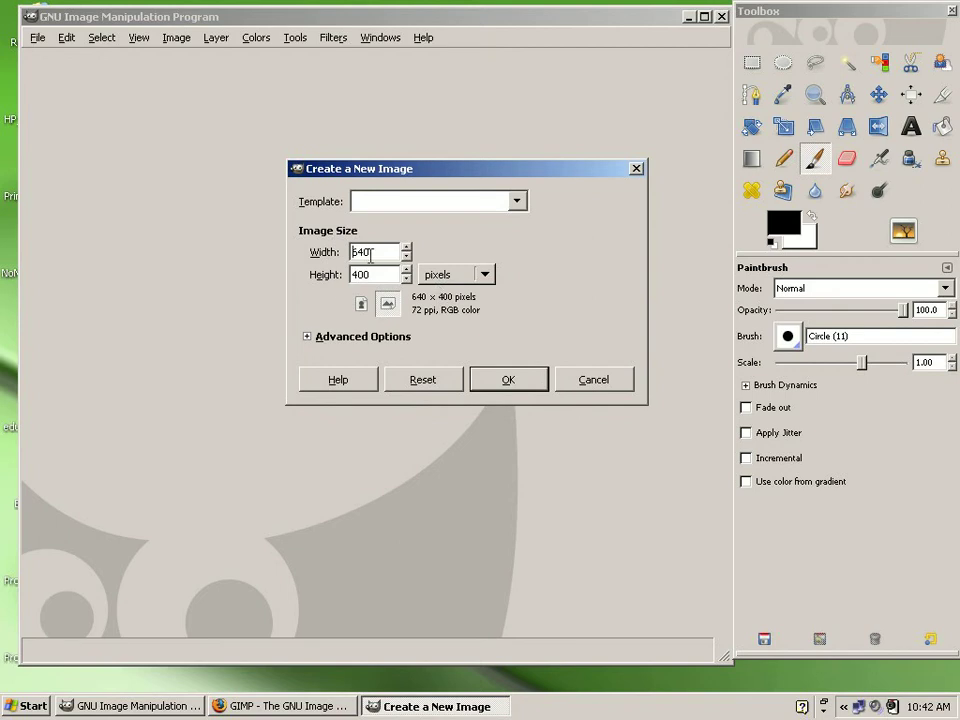
double_click(371, 253)
type("64")
key("Tab")
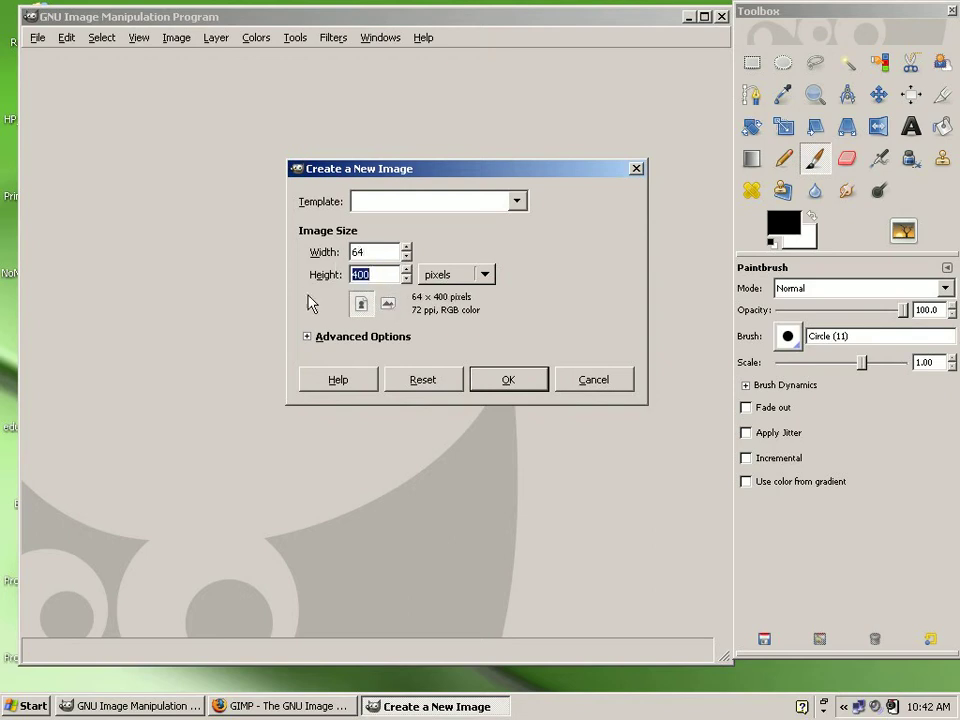
type("64")
Step: Under Advanced Options choose Grayscale colour space and White fill, then create the image
left_click(339, 339)
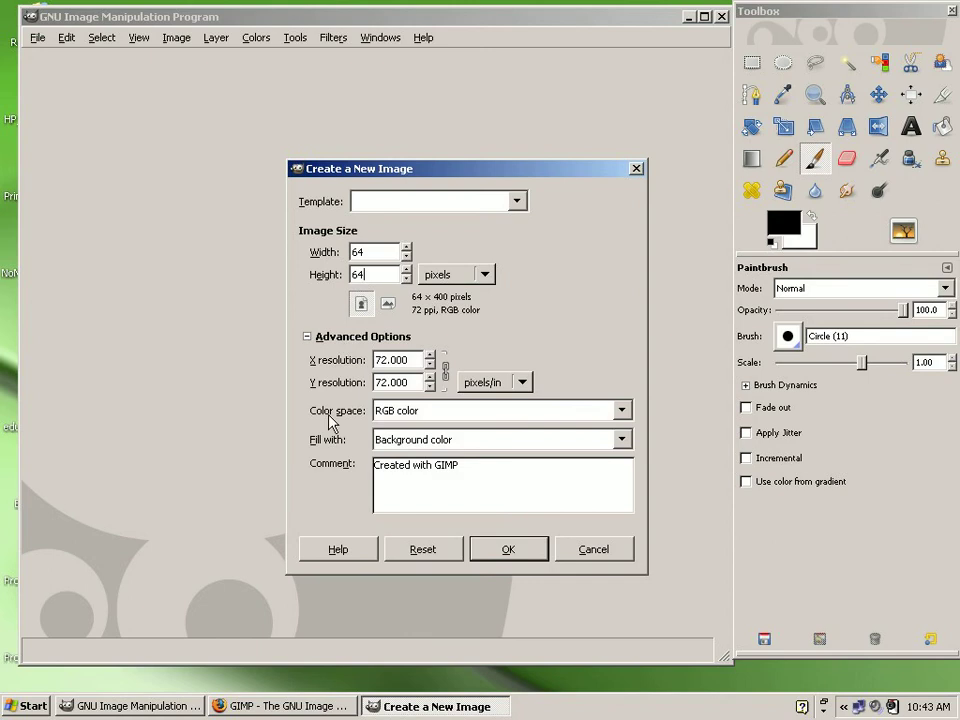
left_click(622, 411)
left_click(396, 454)
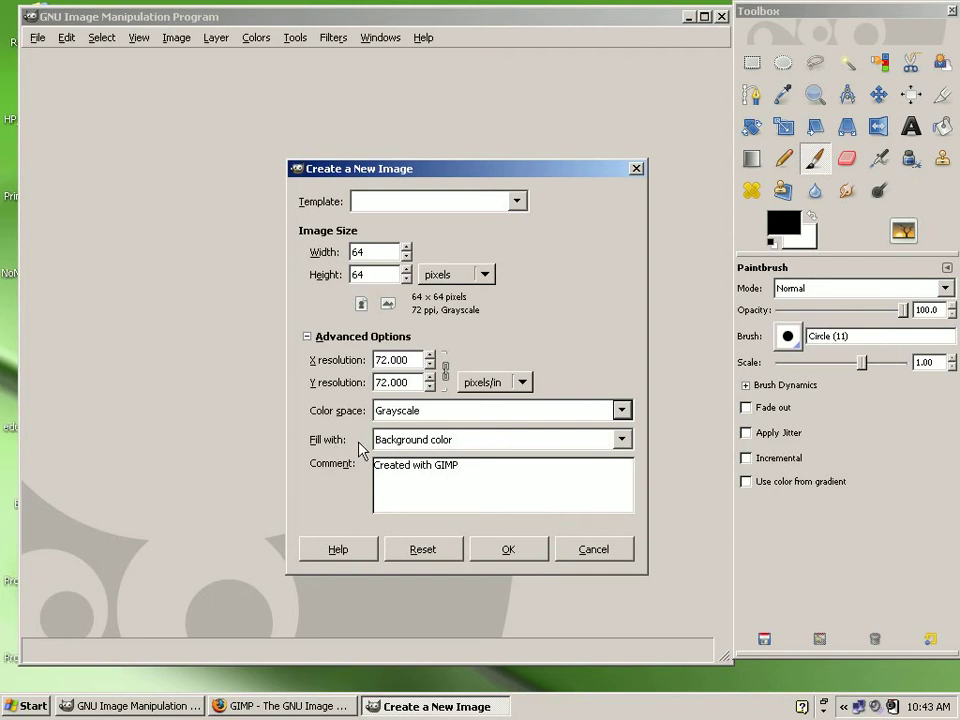
left_click(622, 441)
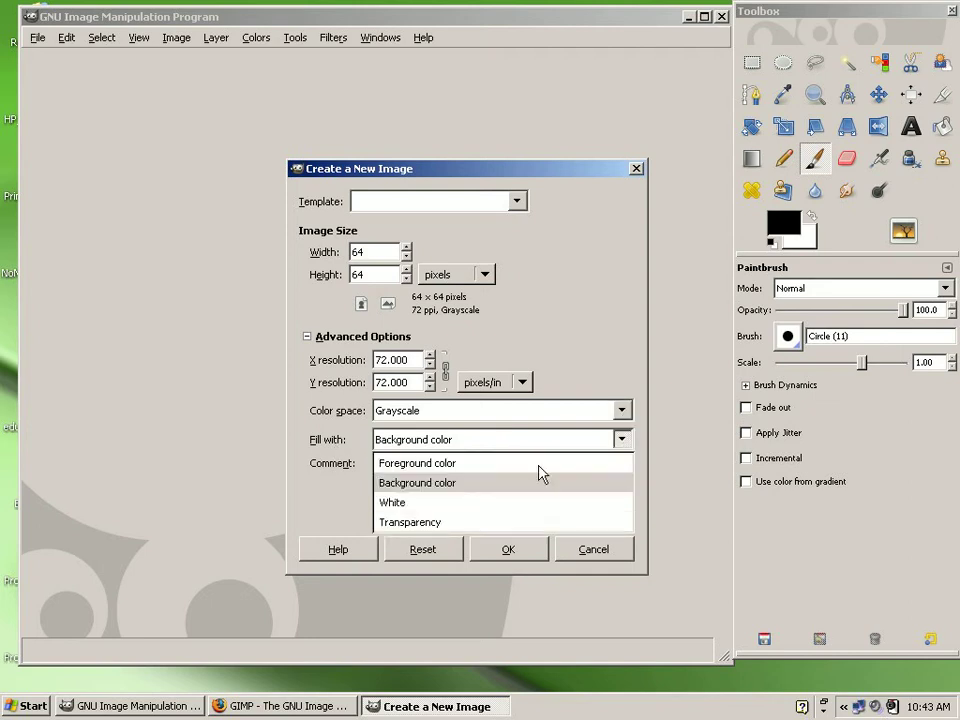
left_click(411, 504)
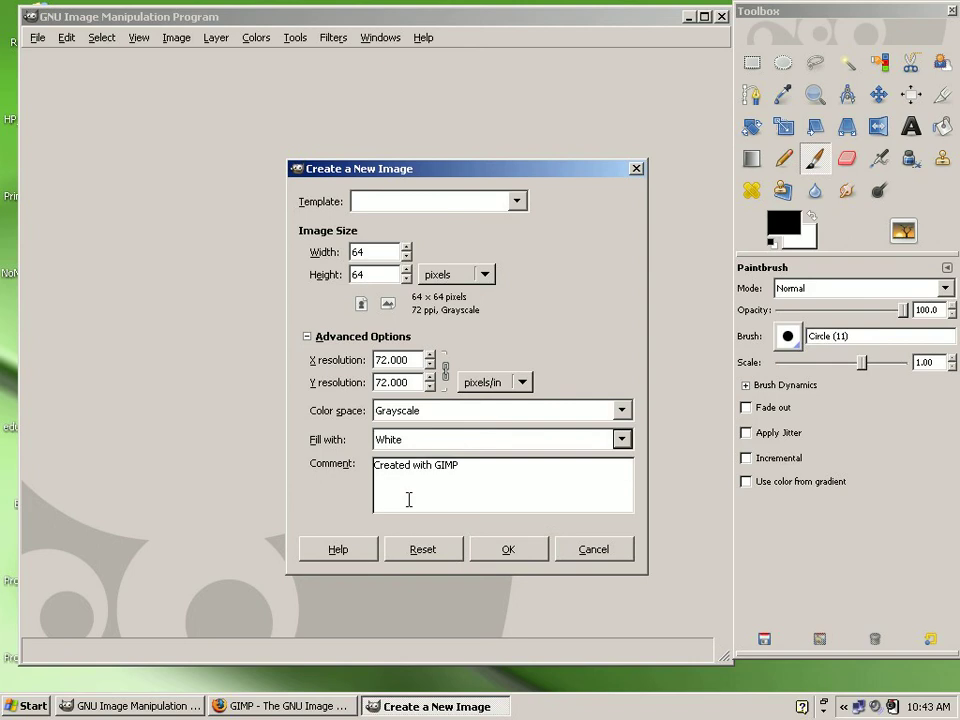
left_click(507, 552)
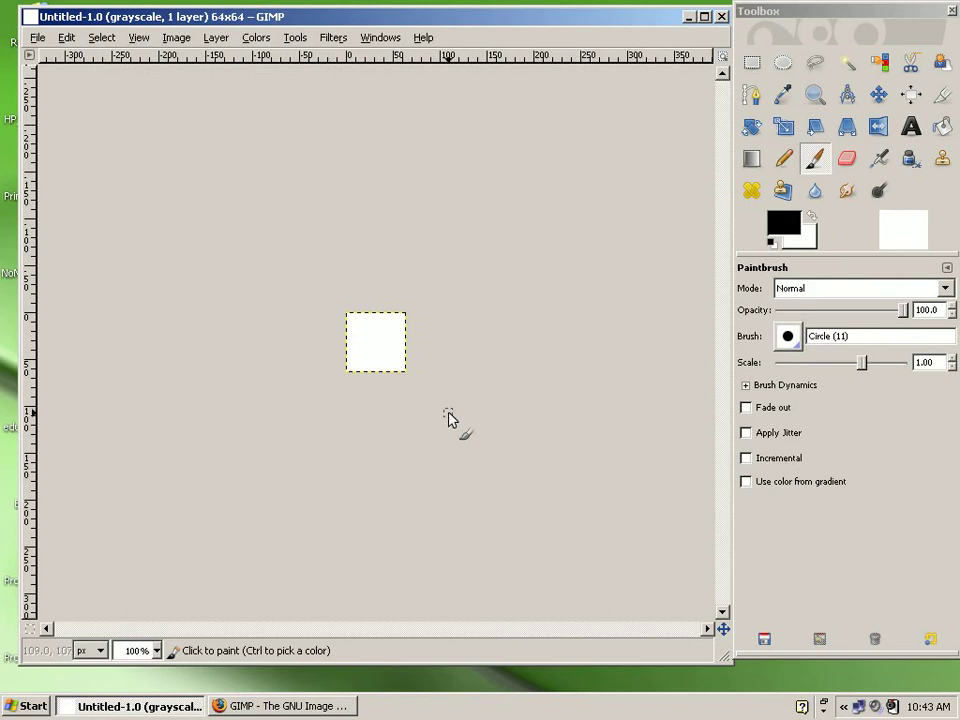
Step: Zoom to 800%, switch to the Circle (05) brush, and paint a winding black squiggle
key("ctrl")
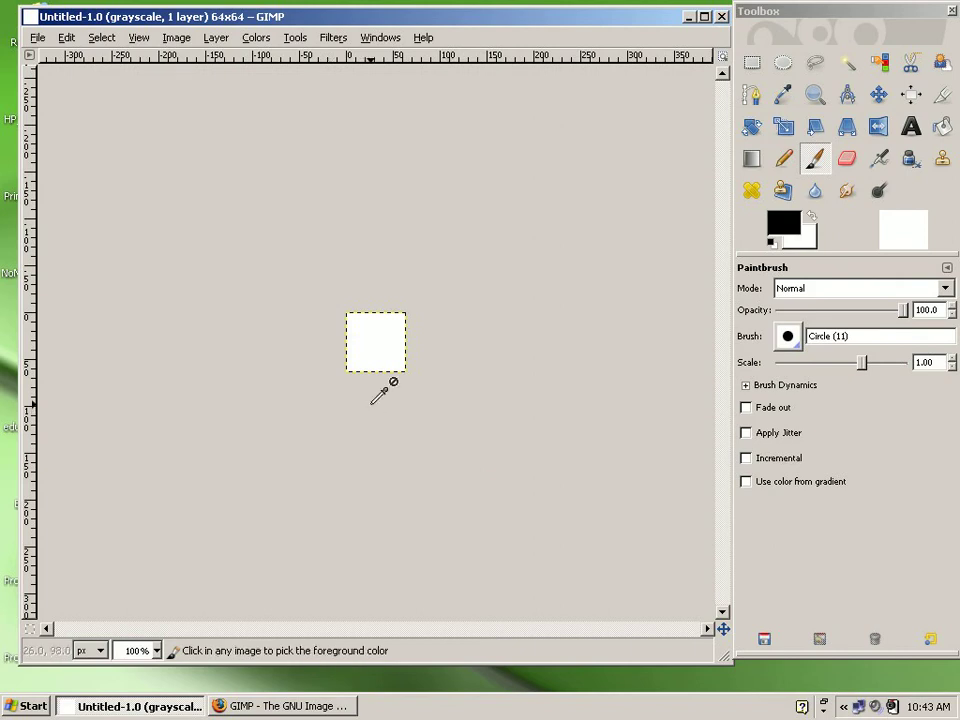
scroll(372, 402, "up", 6, "ctrl")
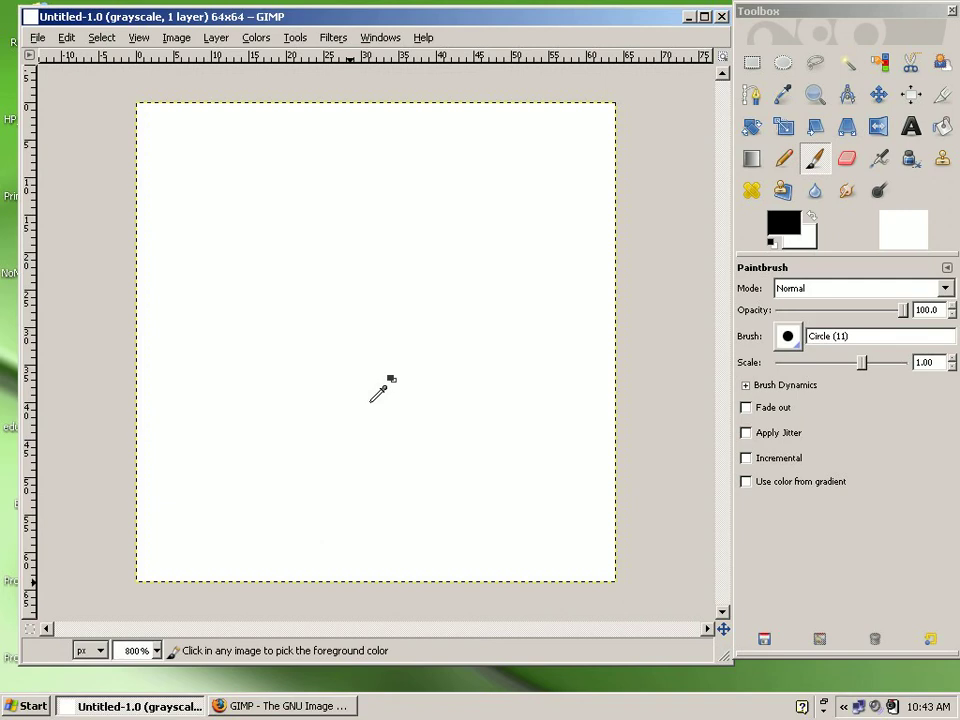
left_click(789, 337)
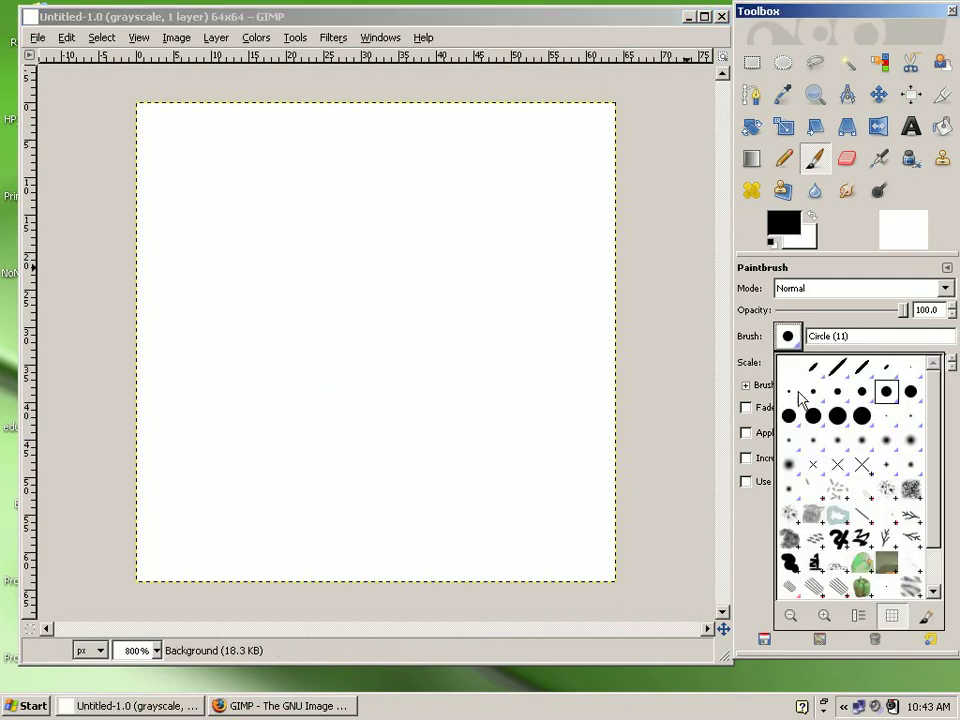
left_click(812, 396)
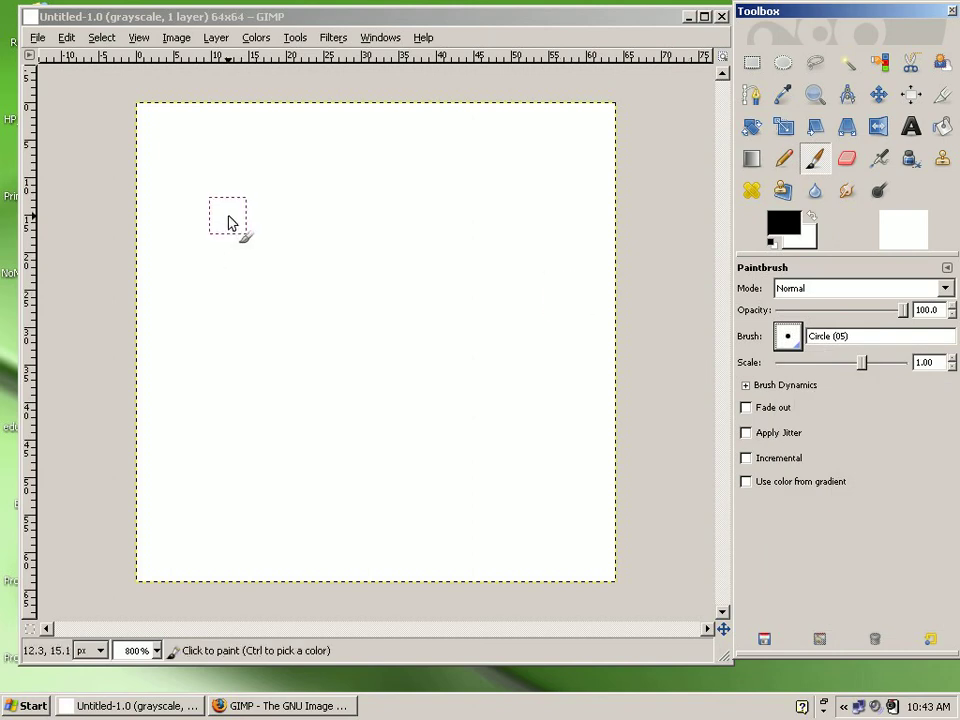
mouse_move(229, 222)
left_mouse_down()
mouse_move(411, 185)
mouse_move(327, 274)
mouse_move(543, 286)
mouse_move(394, 346)
mouse_move(274, 424)
mouse_move(539, 508)
mouse_move(272, 515)
mouse_move(270, 559)
left_mouse_up()
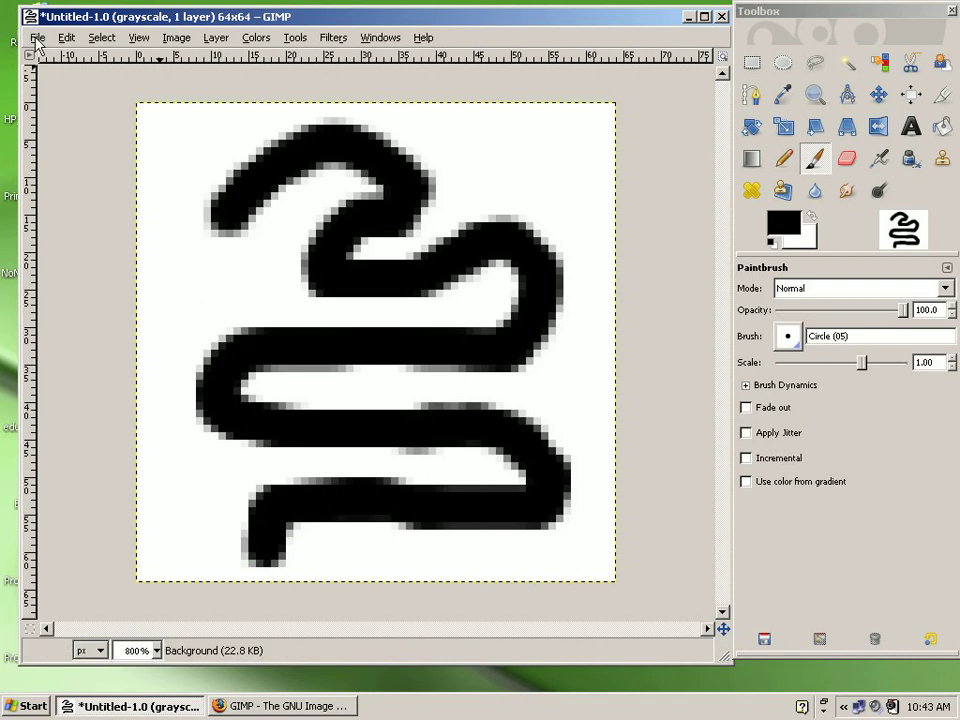
Step: Open Save As, move the dialog over the canvas, and type 'snake' as the file name
left_click(37, 40)
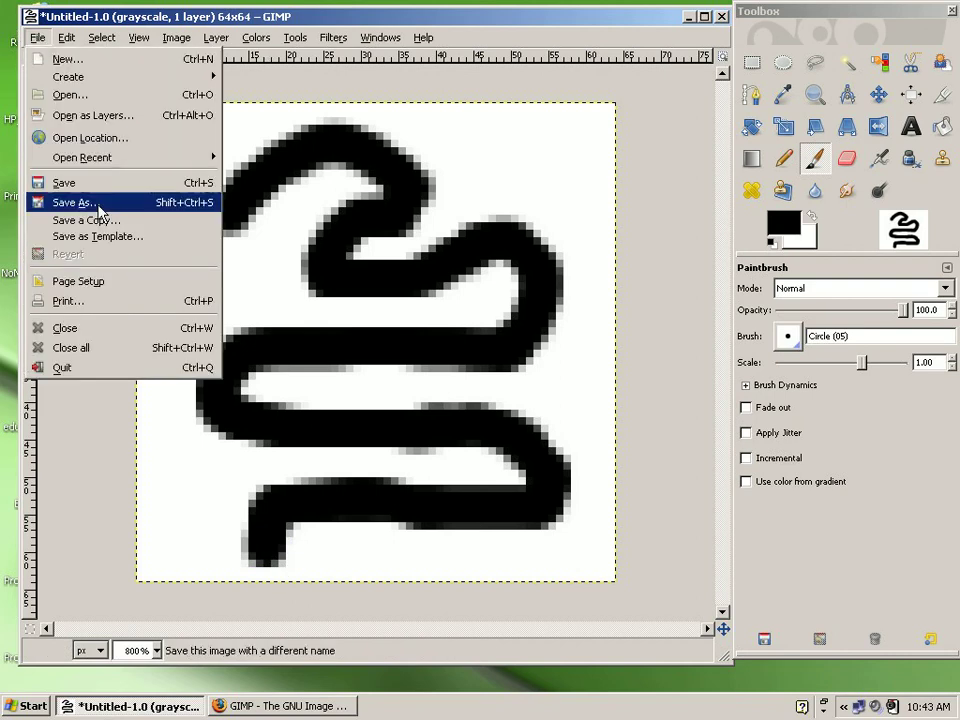
left_click(99, 205)
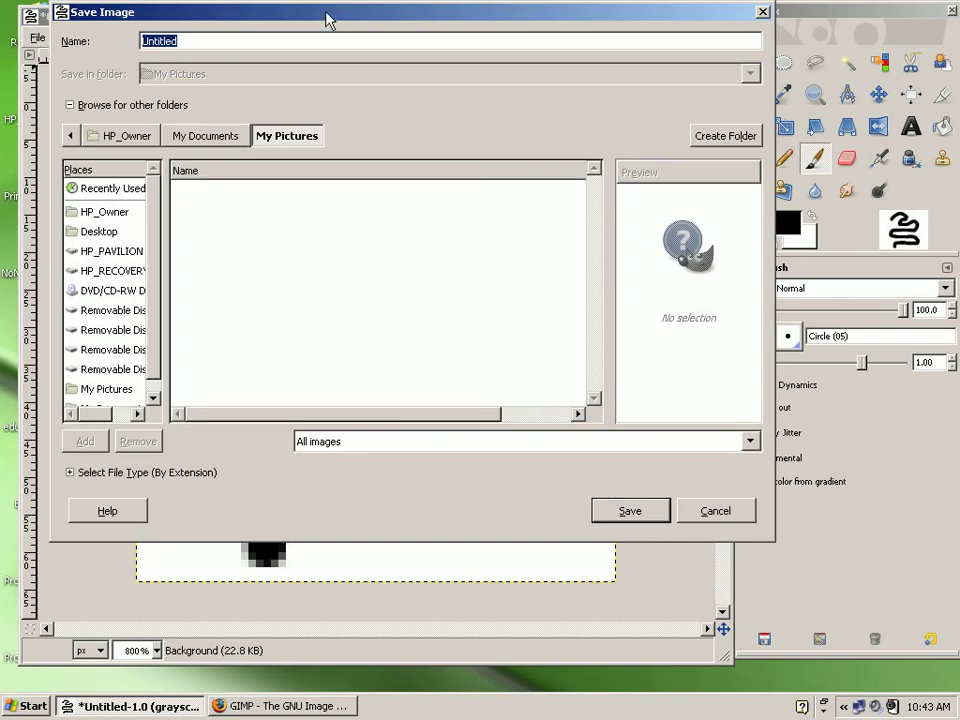
left_click_drag(326, 19, 380, 47)
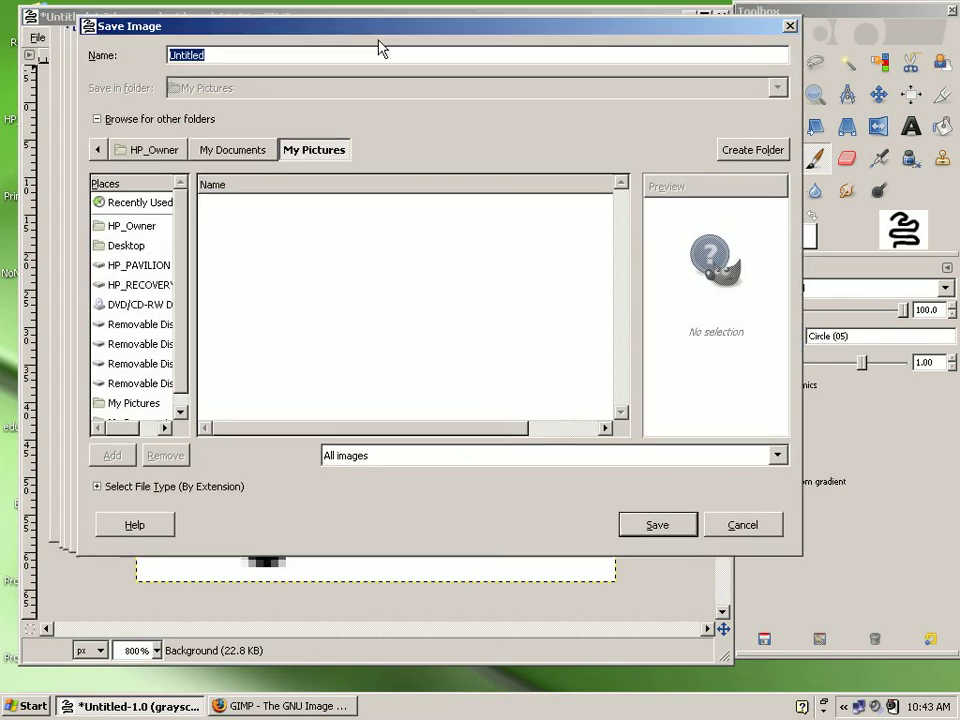
left_click(177, 133)
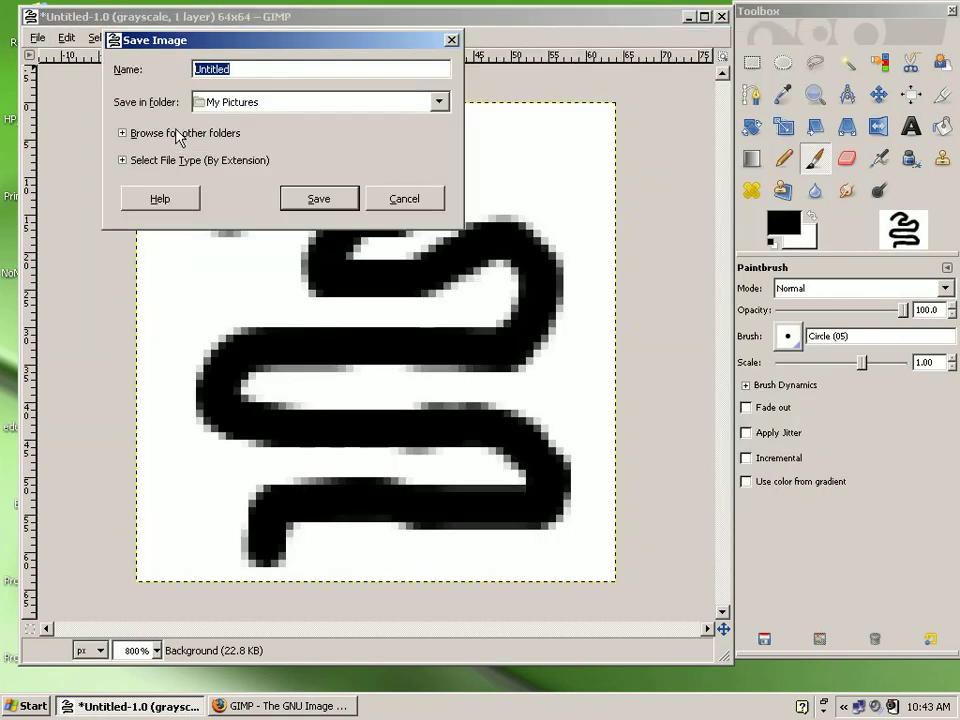
left_click_drag(213, 44, 365, 222)
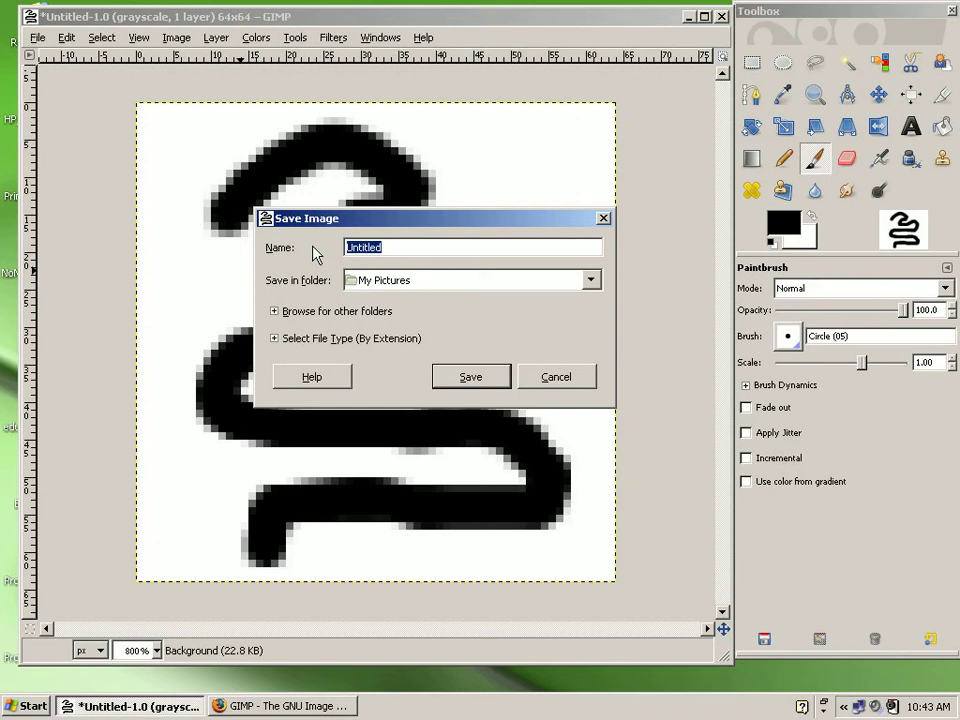
type("sna")
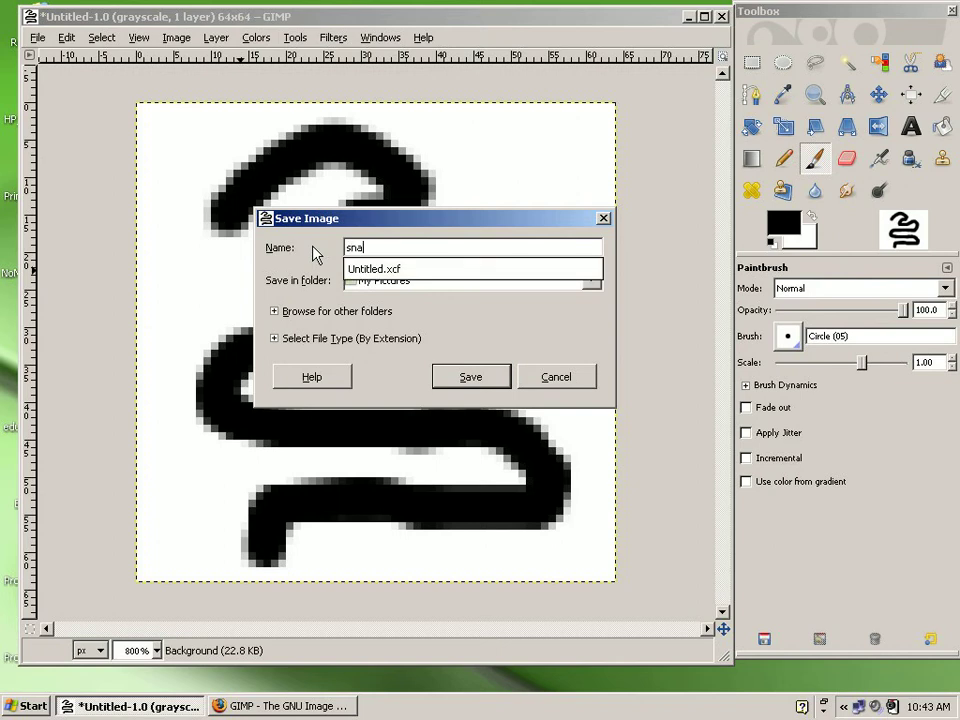
type("ke")
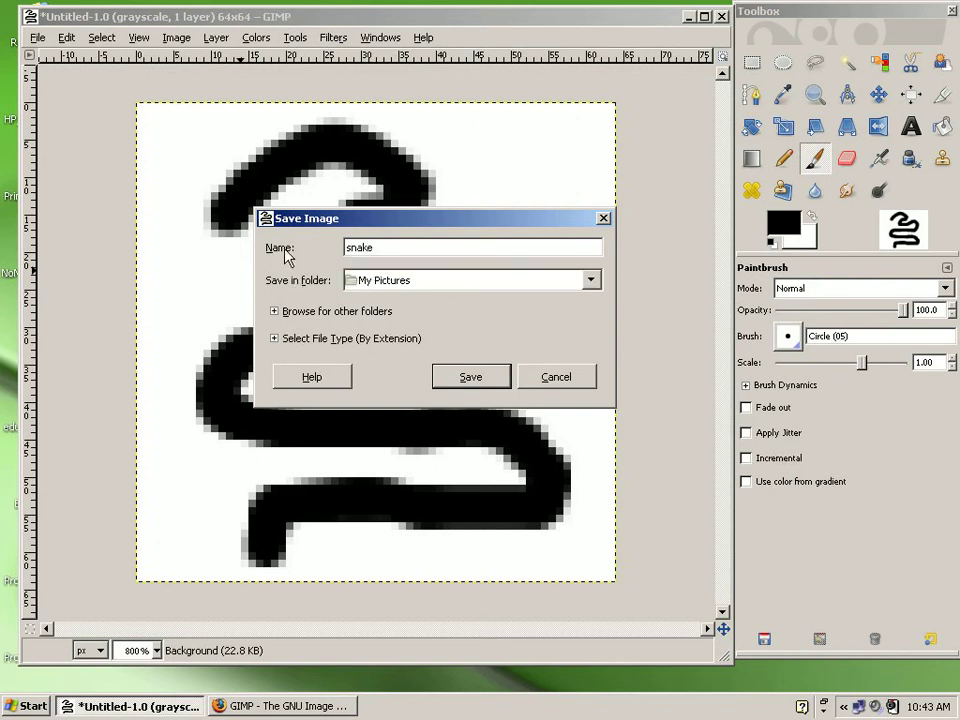
Step: Navigate from the home folder into .gimp-2.6/brushes as the save location
left_click(295, 313)
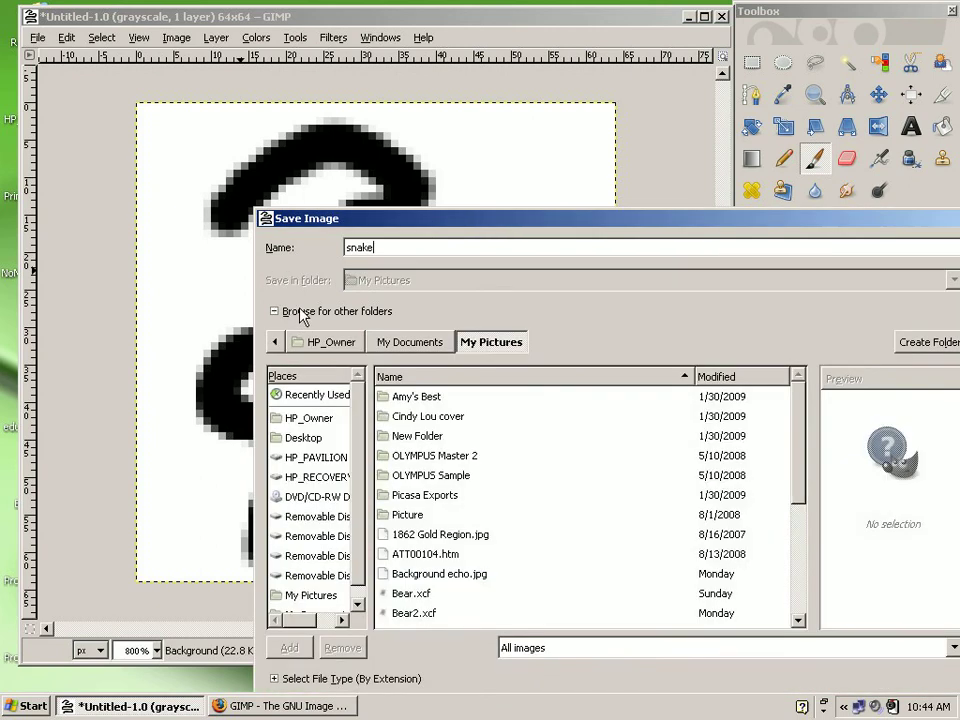
left_click(302, 417)
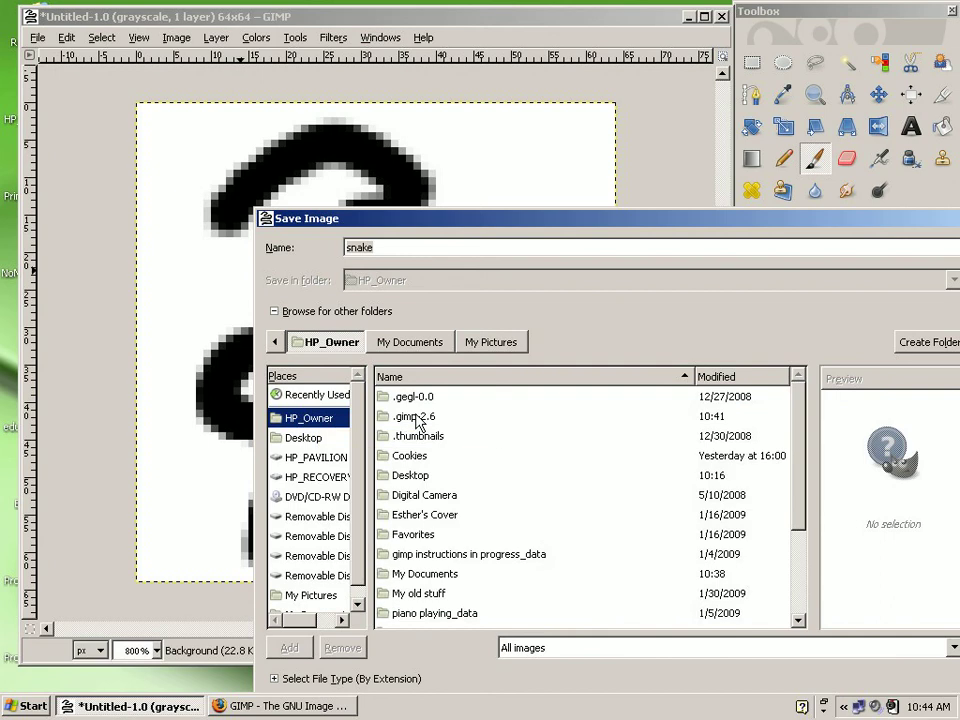
double_click(418, 421)
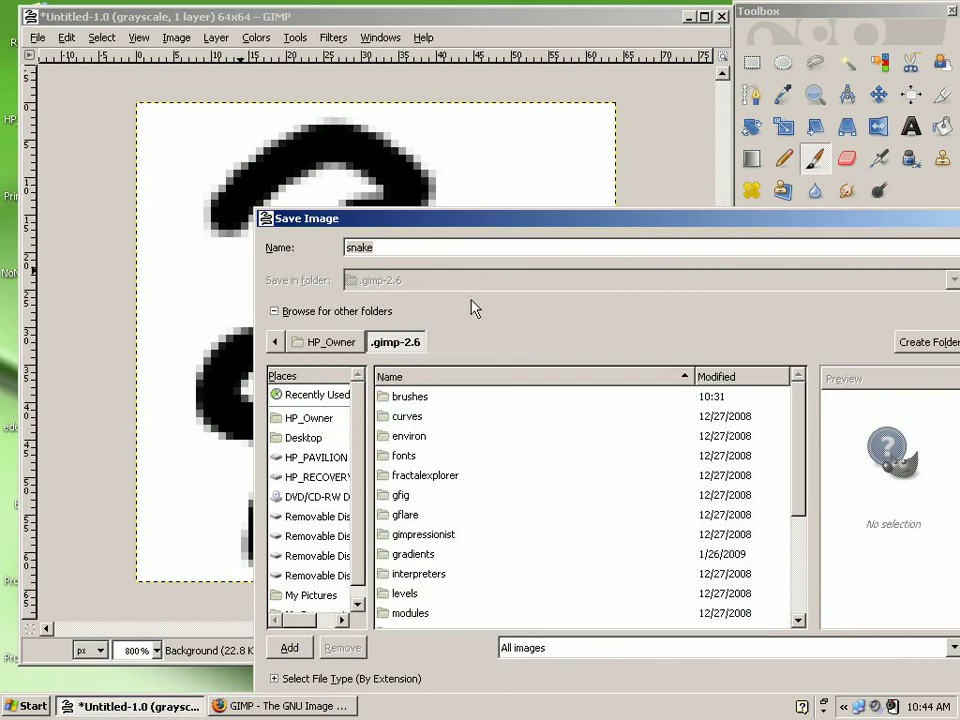
left_click_drag(454, 230, 388, 110)
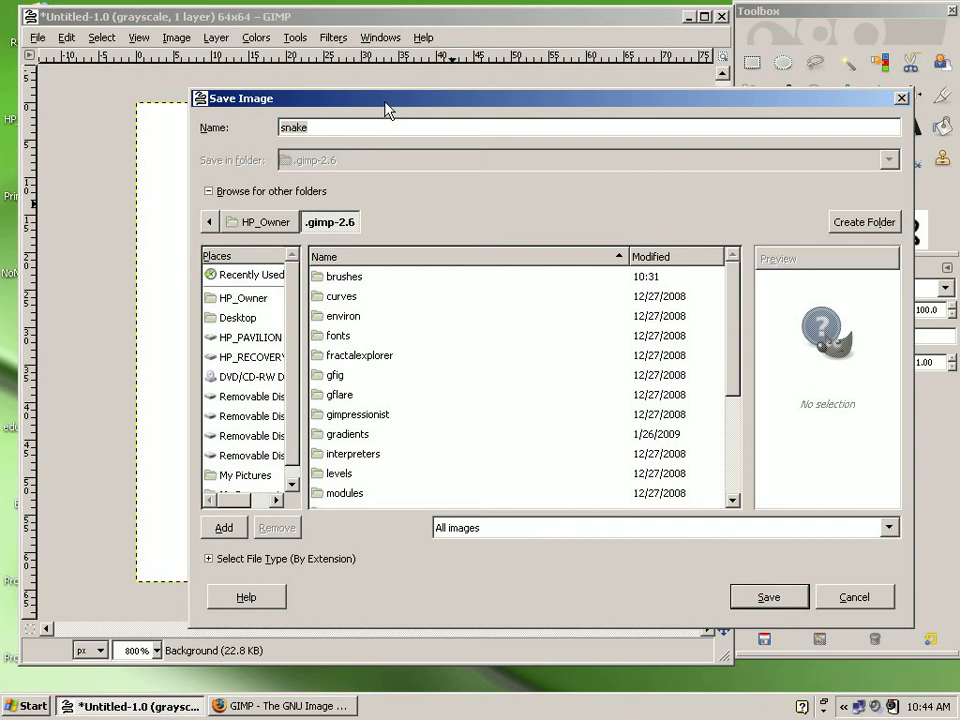
double_click(346, 279)
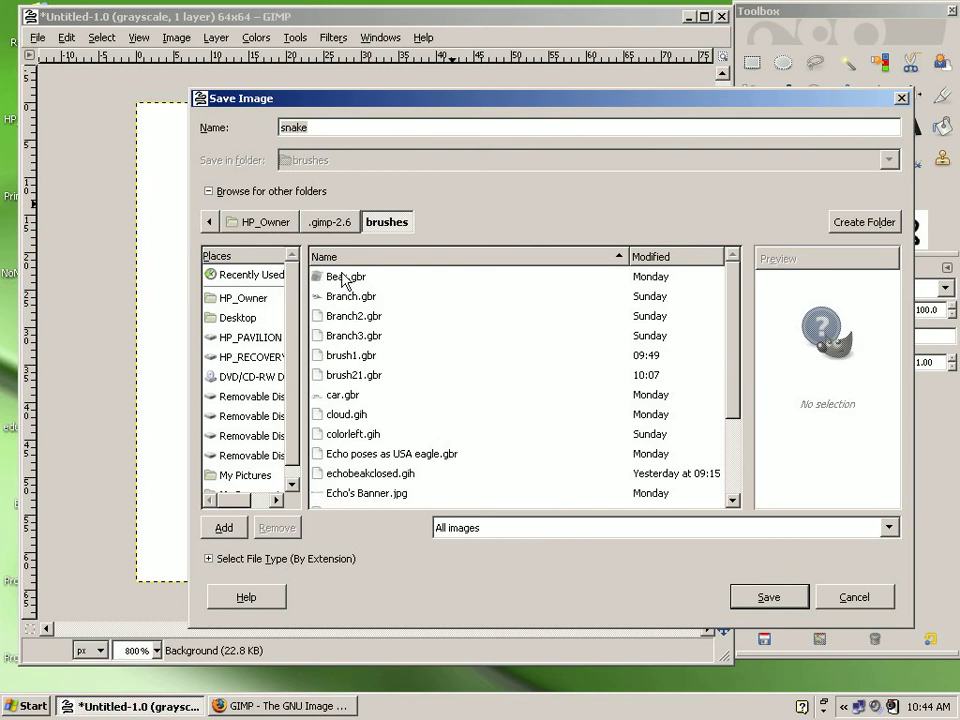
Step: Pick the GIMP brush file type so the name becomes snake.gbr, then save
left_click(276, 192)
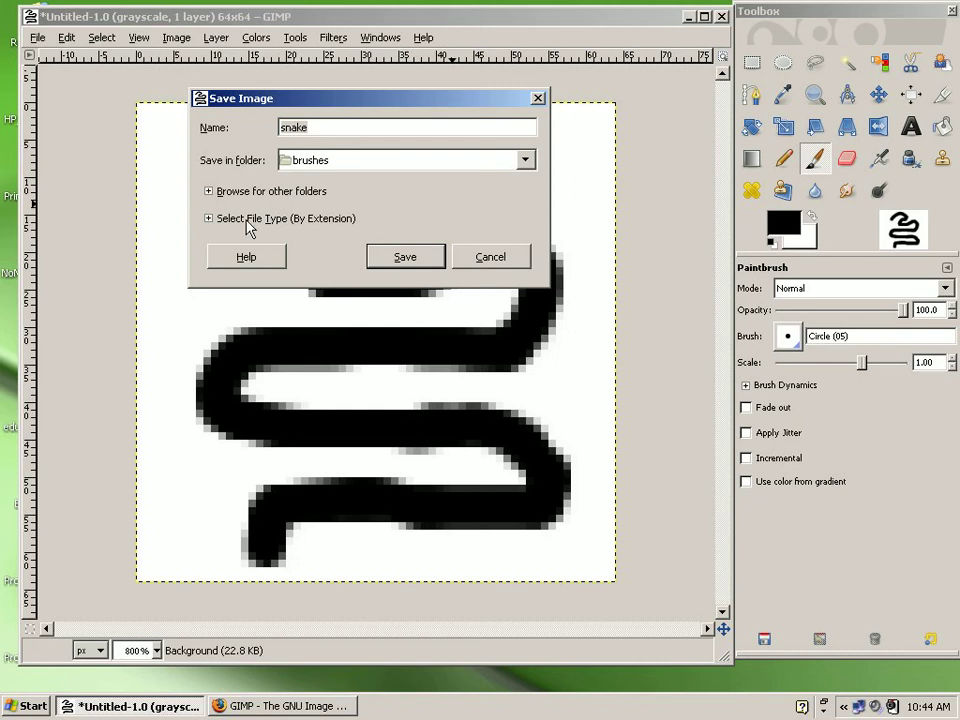
left_click(247, 219)
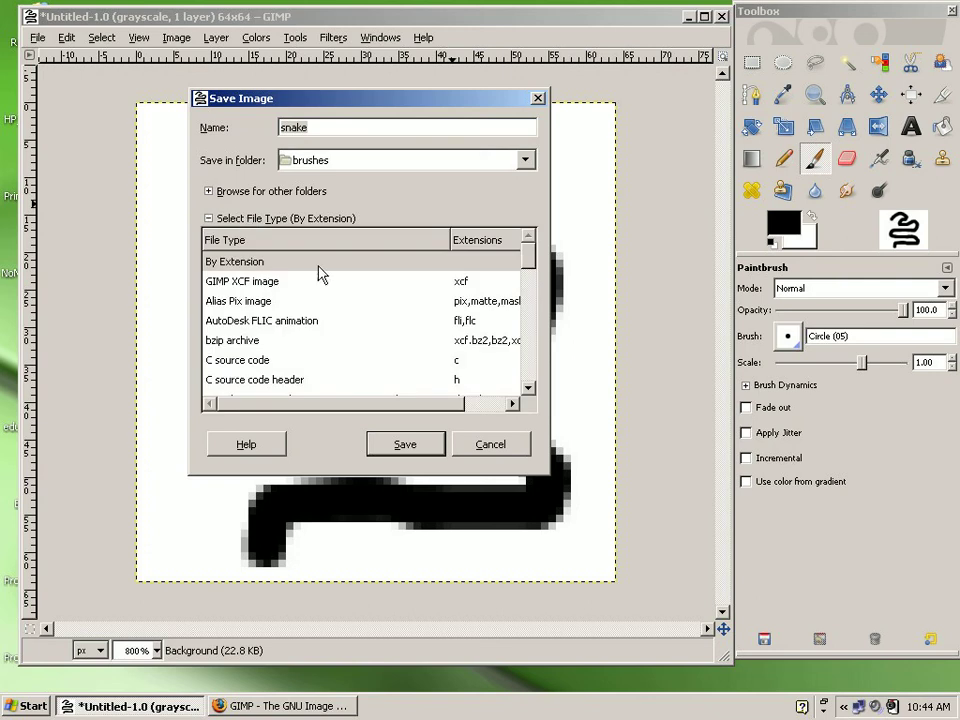
scroll(317, 315, "down", 3)
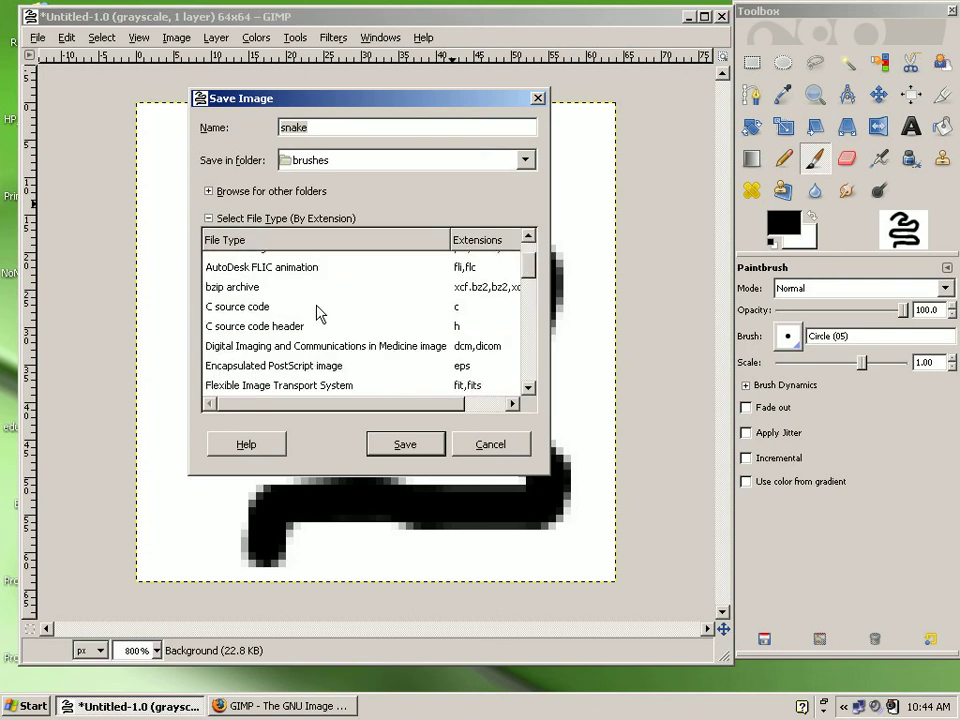
scroll(317, 313, "down", 1)
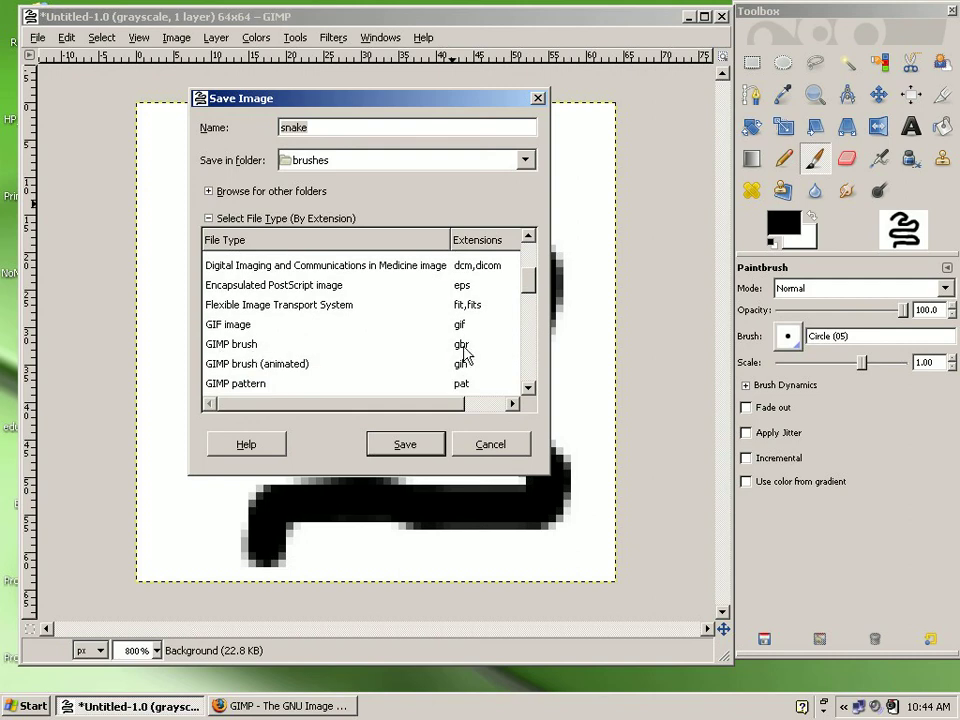
left_click(463, 350)
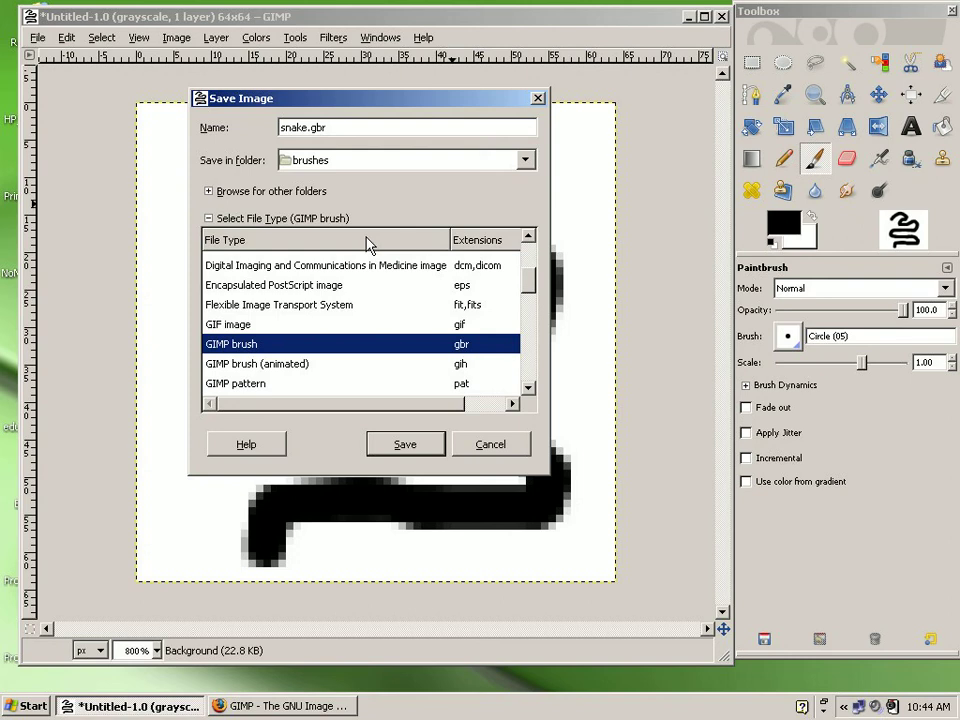
left_click(403, 447)
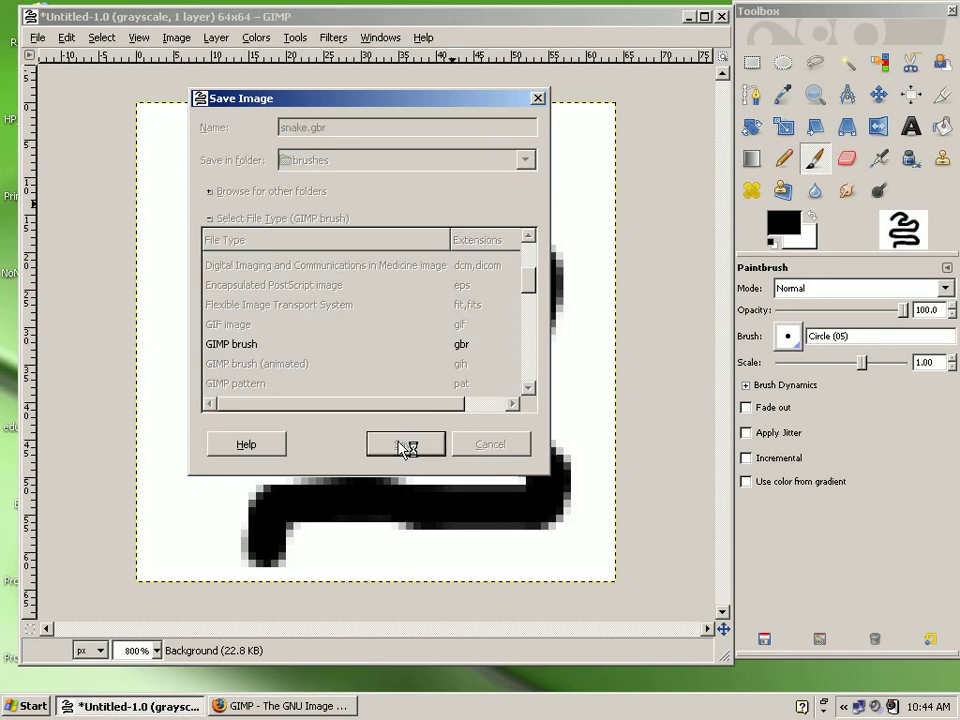
Step: Confirm the brush save with Spacing 10 and the description 'GIMP Brush'
mouse_move(171, 75)
left_mouse_down()
mouse_move(279, 133)
mouse_move(392, 272)
left_mouse_up()
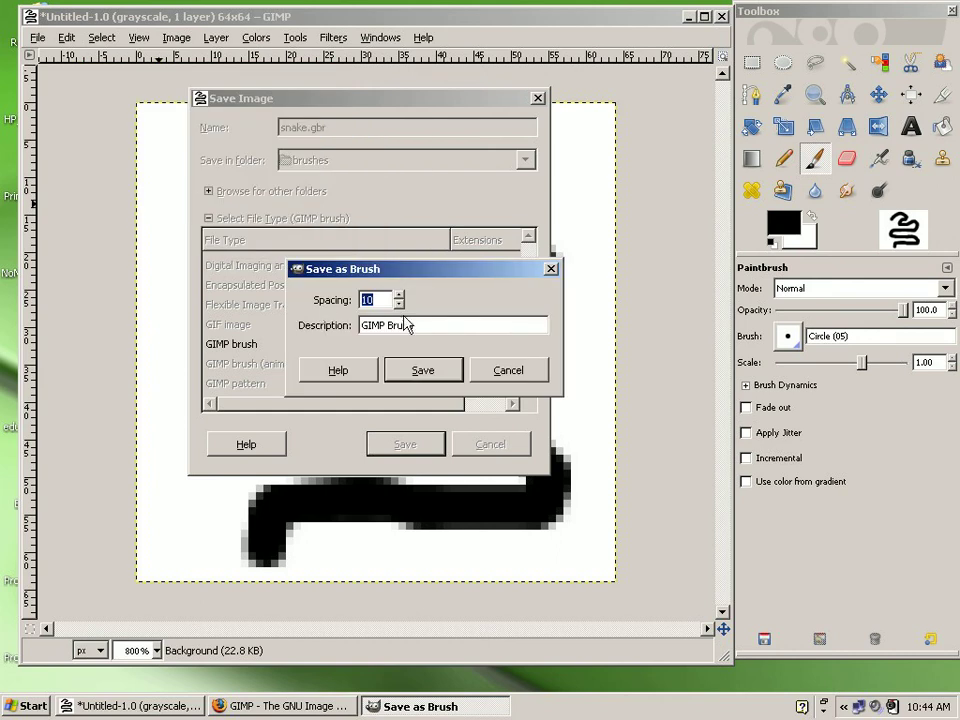
left_click(423, 376)
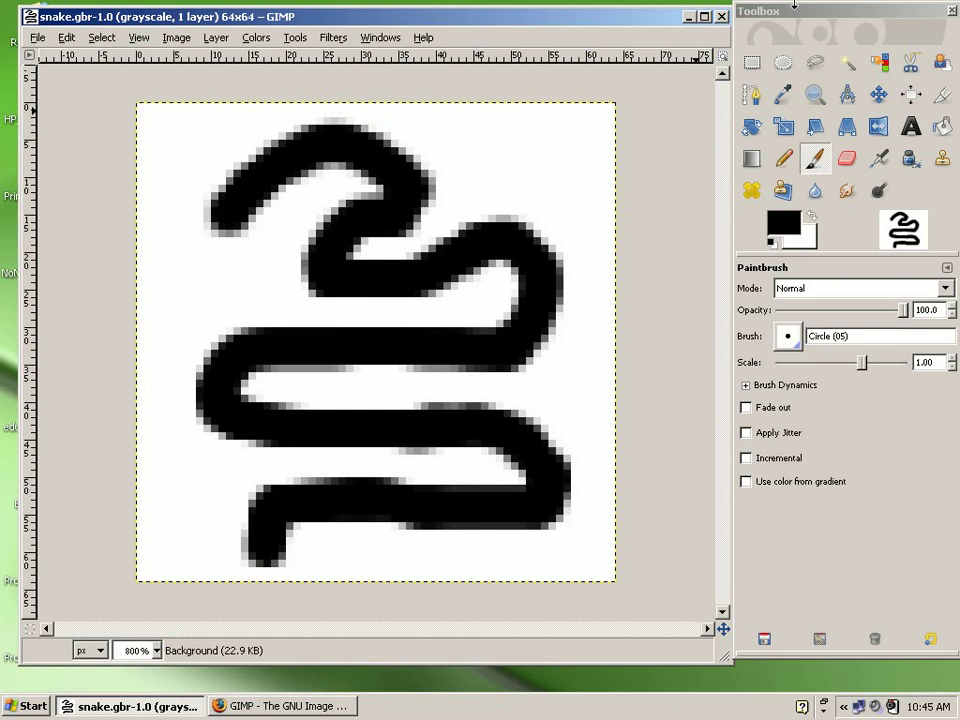
Step: Move the Toolbox to the centre and open the full Brushes dialog beside the canvas
mouse_move(797, 18)
left_mouse_down()
mouse_move(666, 43)
mouse_move(486, 41)
left_mouse_up()
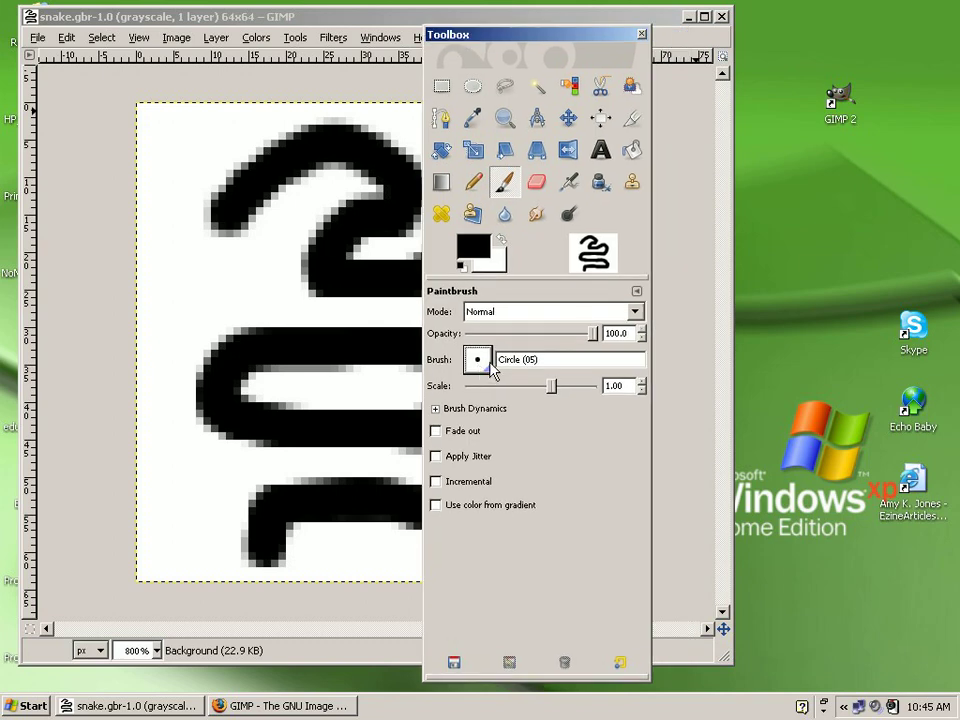
left_click(478, 361)
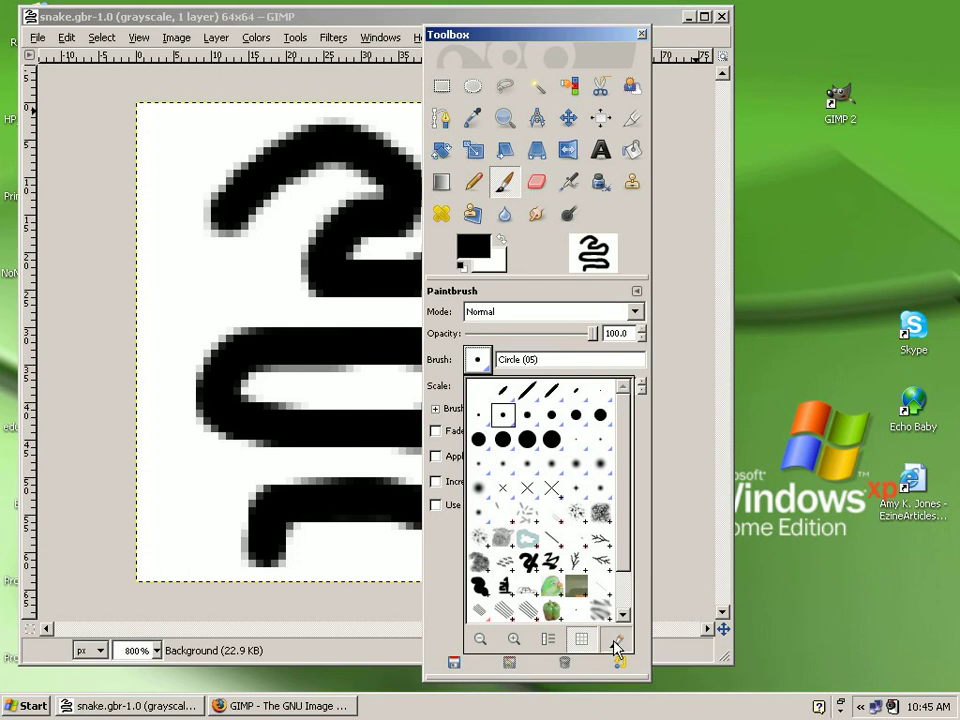
left_click(615, 641)
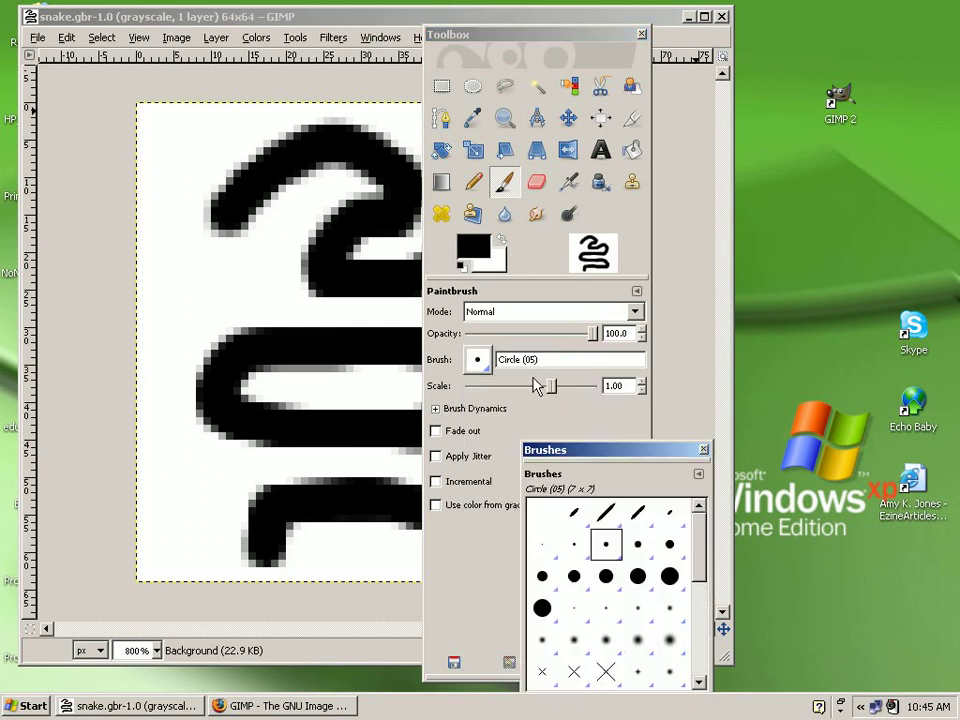
left_click_drag(610, 455, 460, 257)
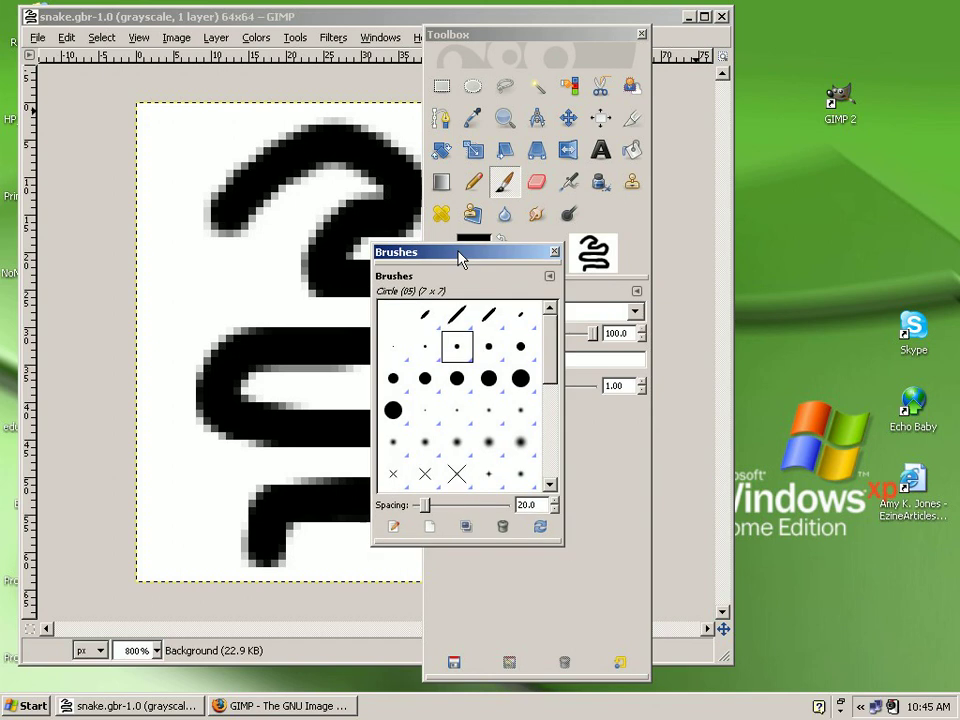
Step: Refresh the brushes, select the snake brush GIMP Brush#13, and close the Brushes dialog
left_click(545, 530)
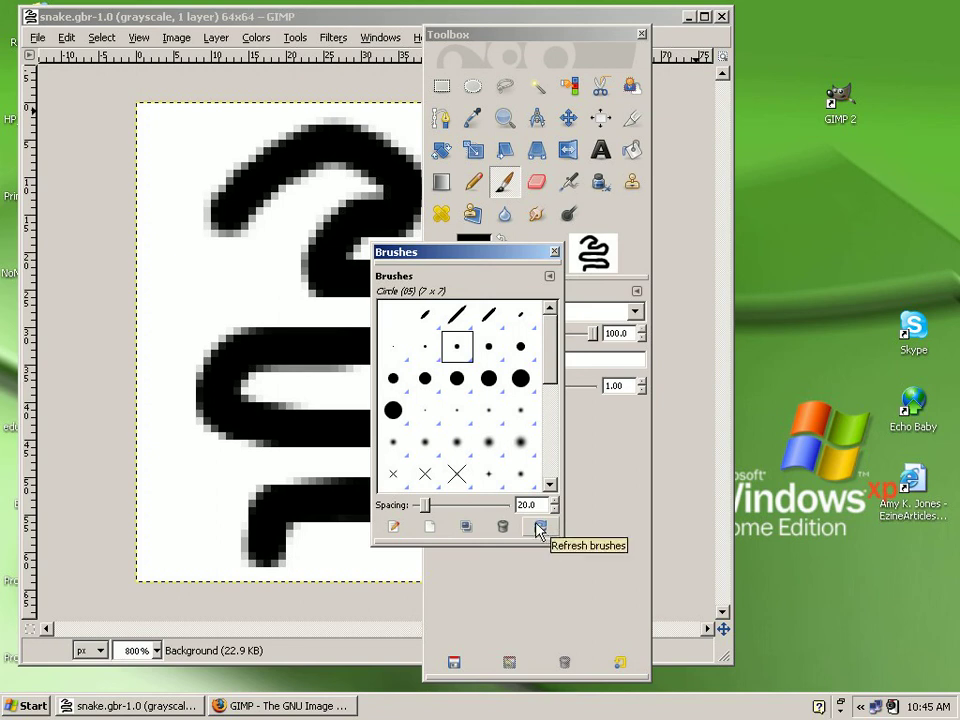
left_click(538, 530)
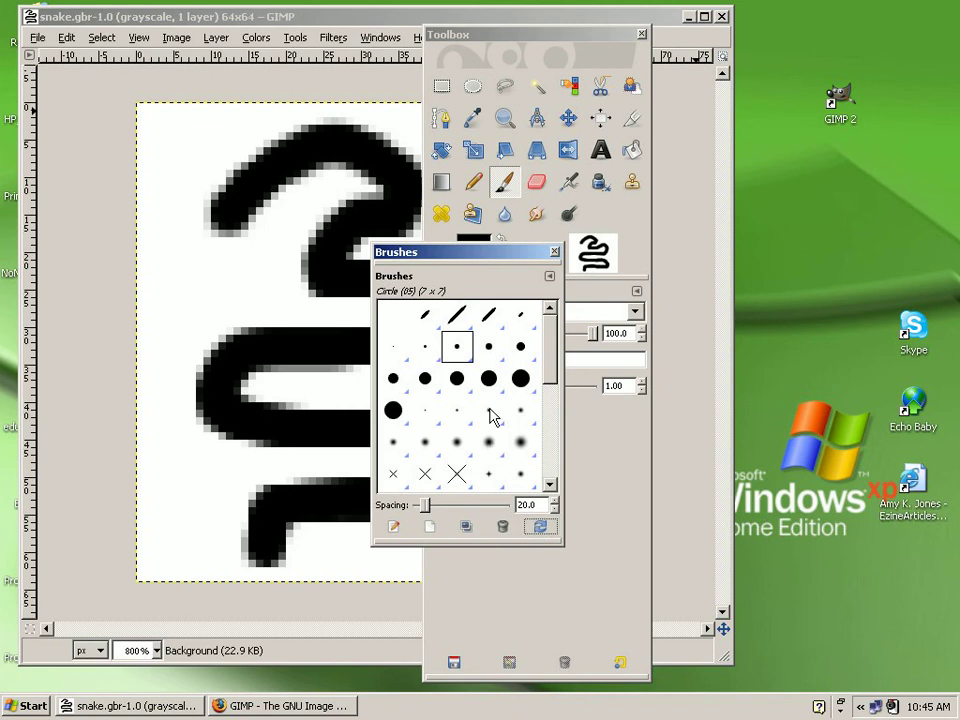
scroll(492, 417, "down", 1)
scroll(492, 417, "down", 3)
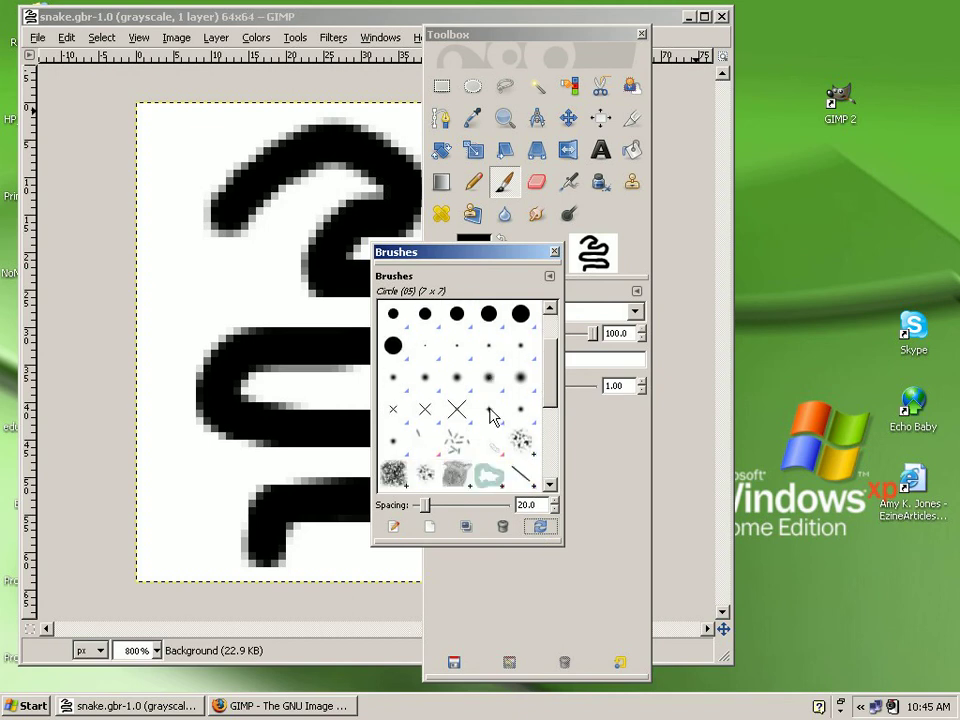
scroll(492, 417, "down", 1)
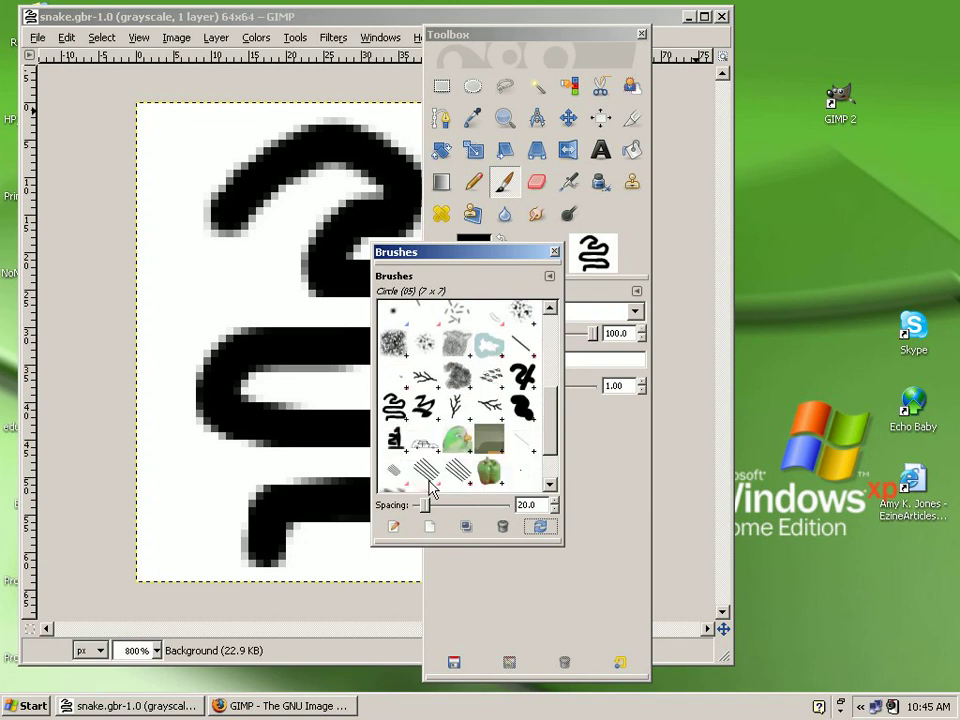
scroll(432, 486, "down", 2)
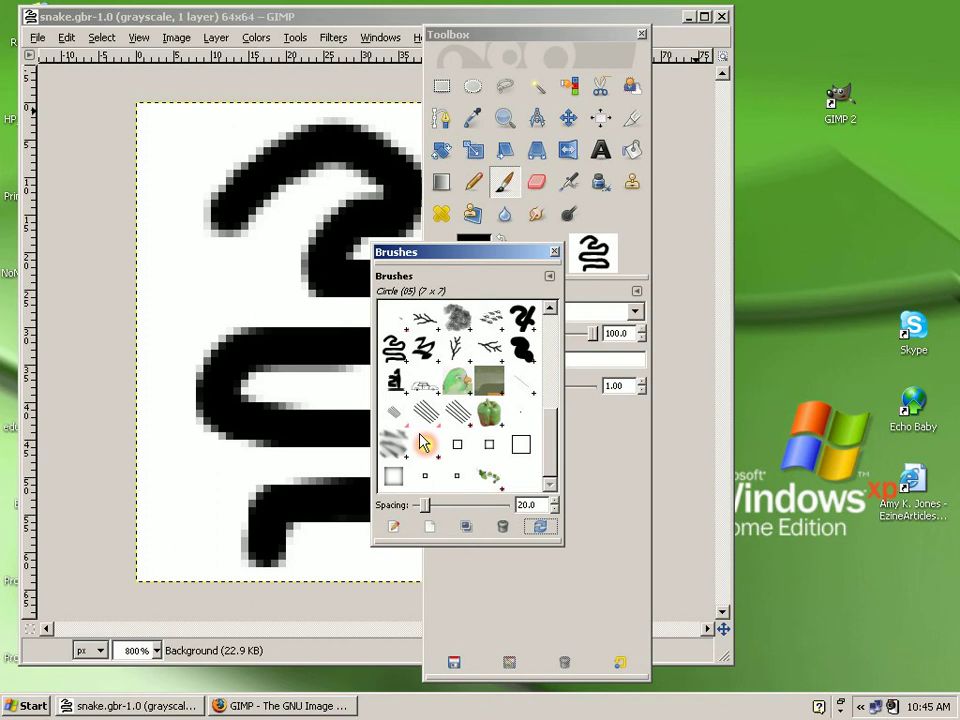
left_click(393, 358)
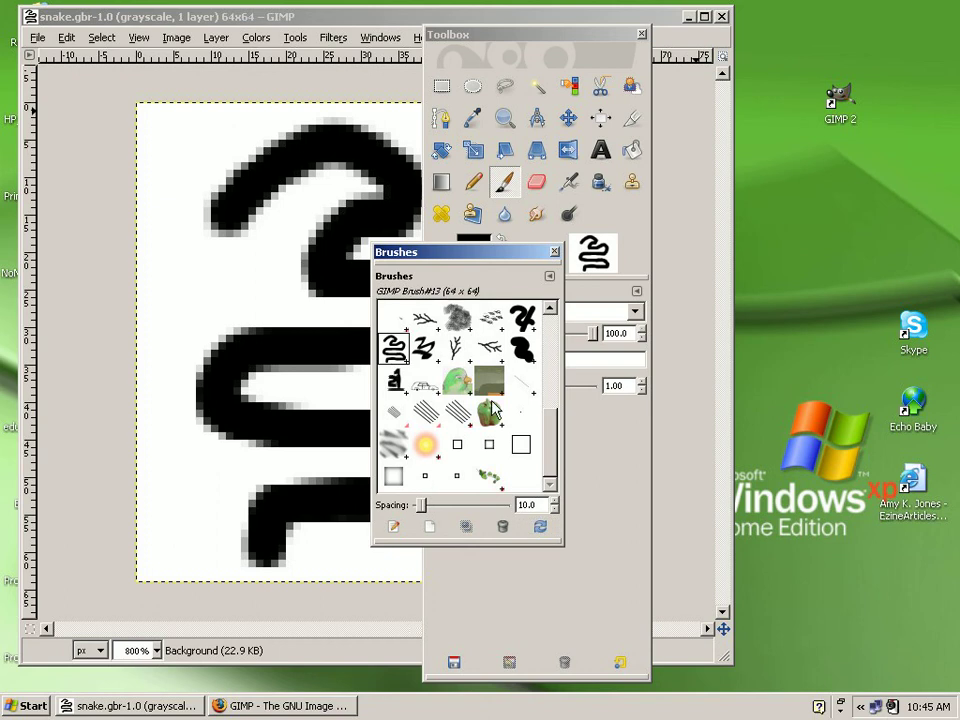
left_click(555, 252)
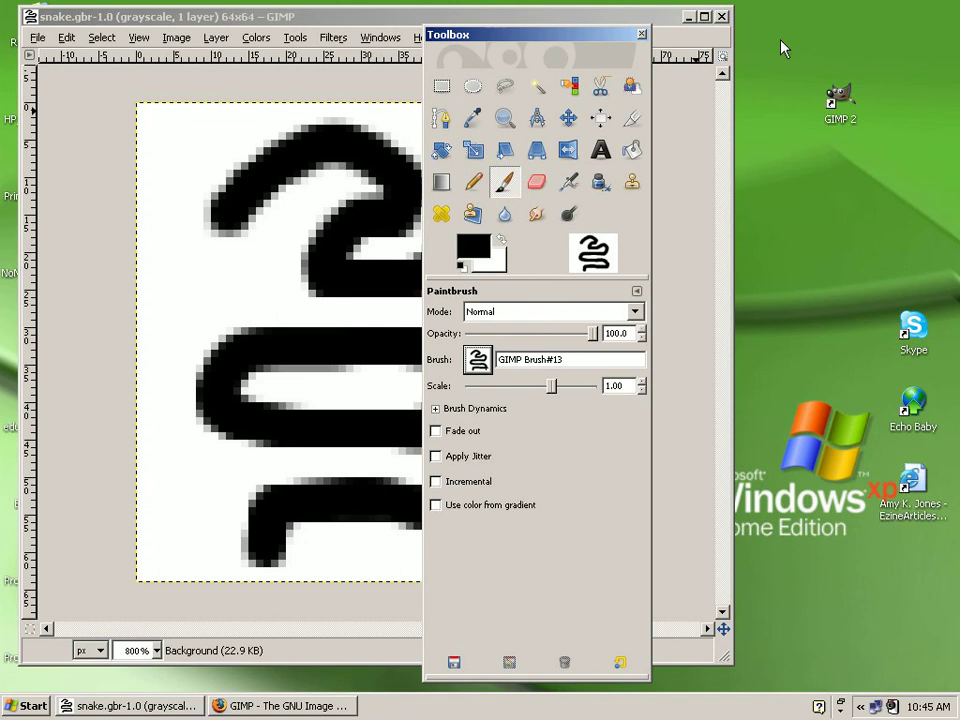
Step: Move the Toolbox back to the right edge and create a new US-Letter (300ppi) image, 2550×3300 pixels
left_click_drag(781, 48, 800, 5)
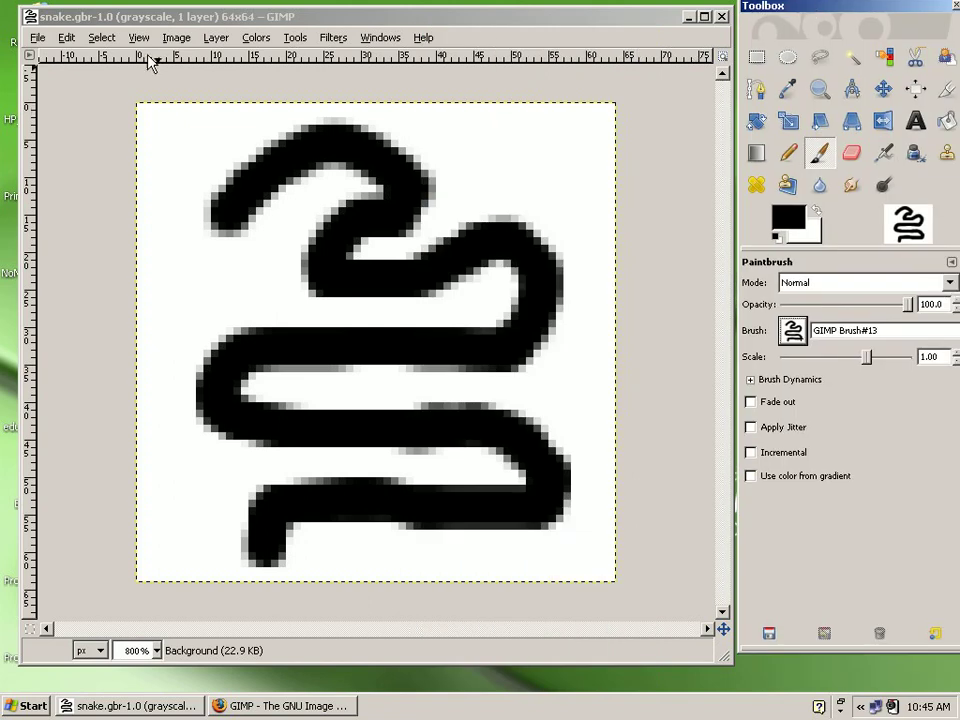
left_click(37, 40)
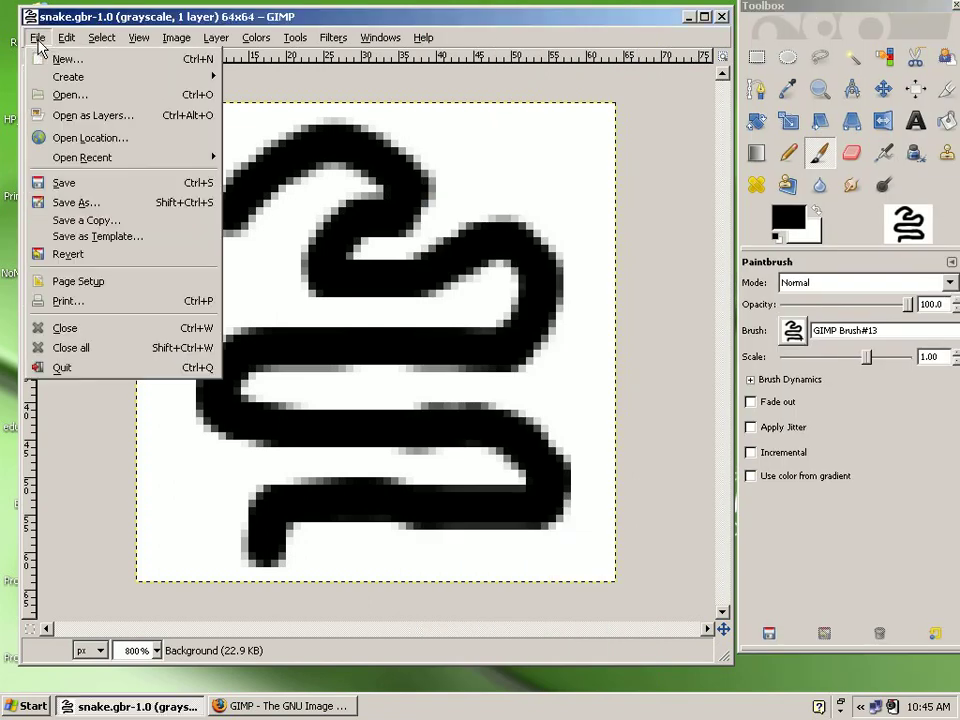
left_click(50, 59)
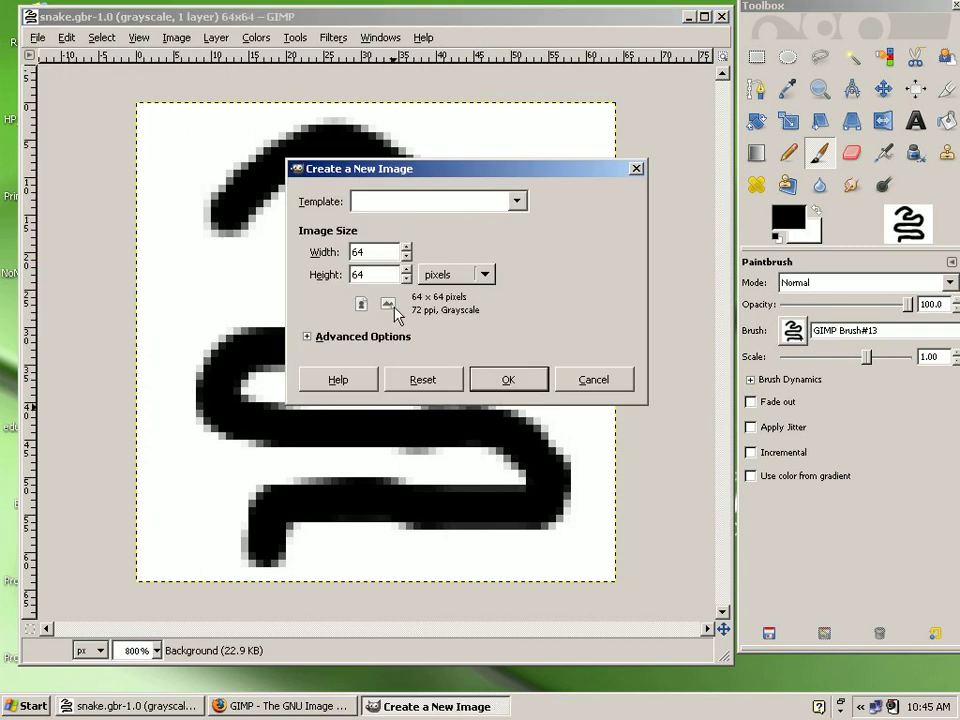
left_click(517, 203)
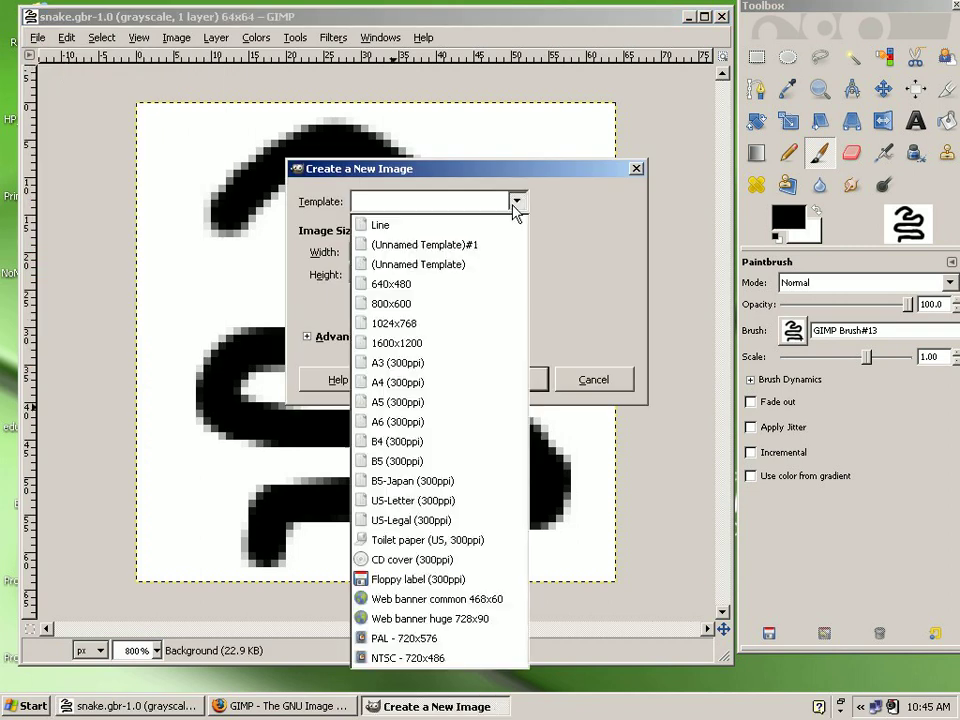
left_click(452, 500)
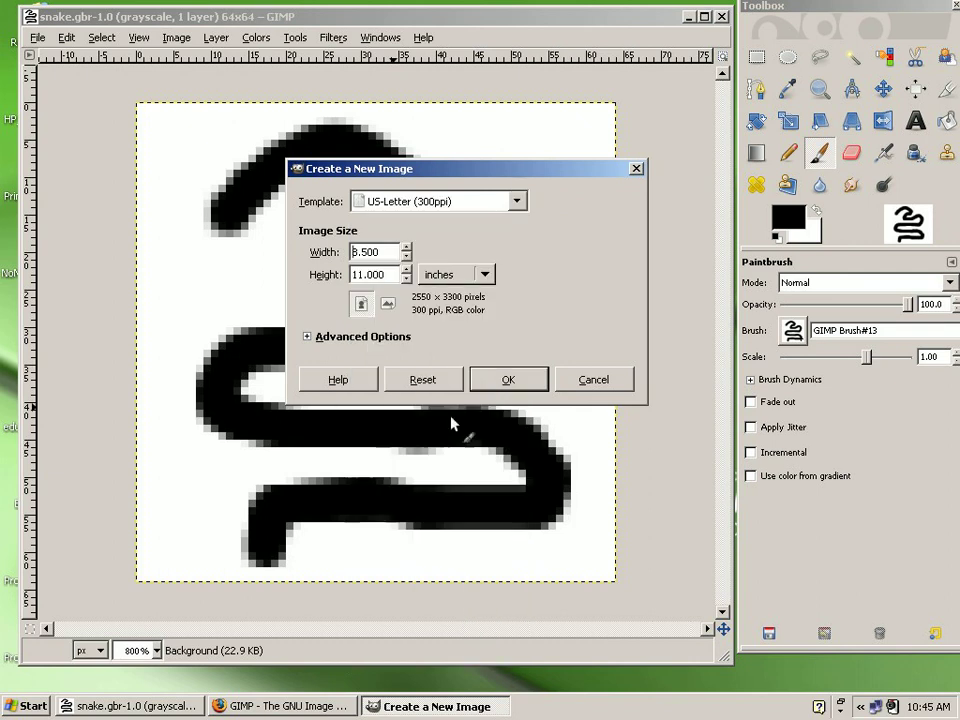
left_click(505, 380)
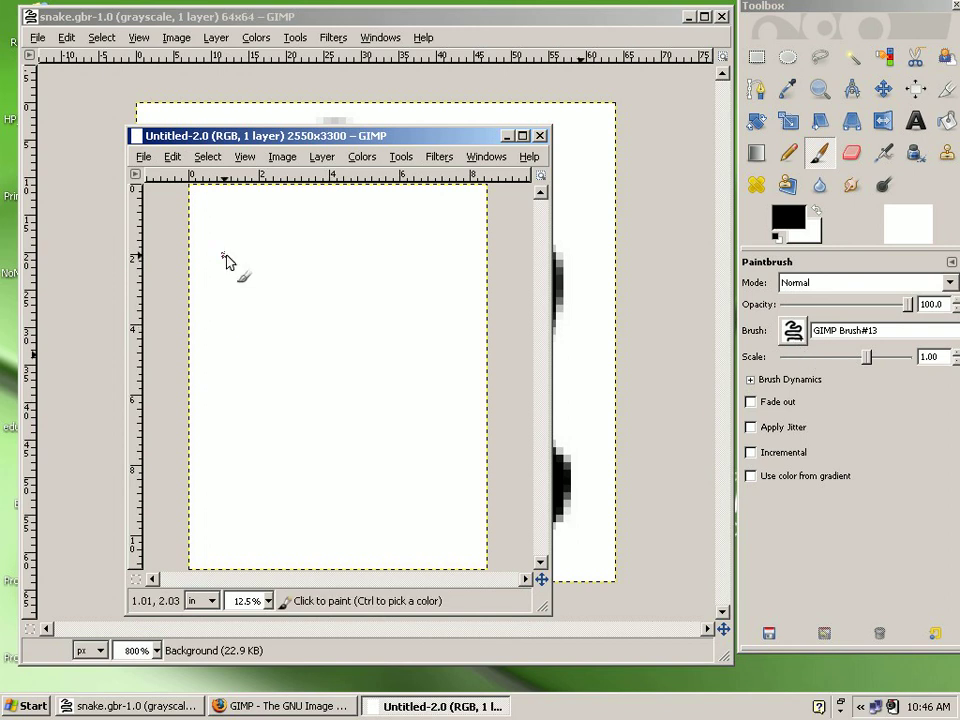
Step: Set the snake brush scale to 4.08, paint a large black 7, and stamp a small snake beside it
left_click_drag(868, 362, 892, 365)
left_click_drag(228, 234, 283, 349)
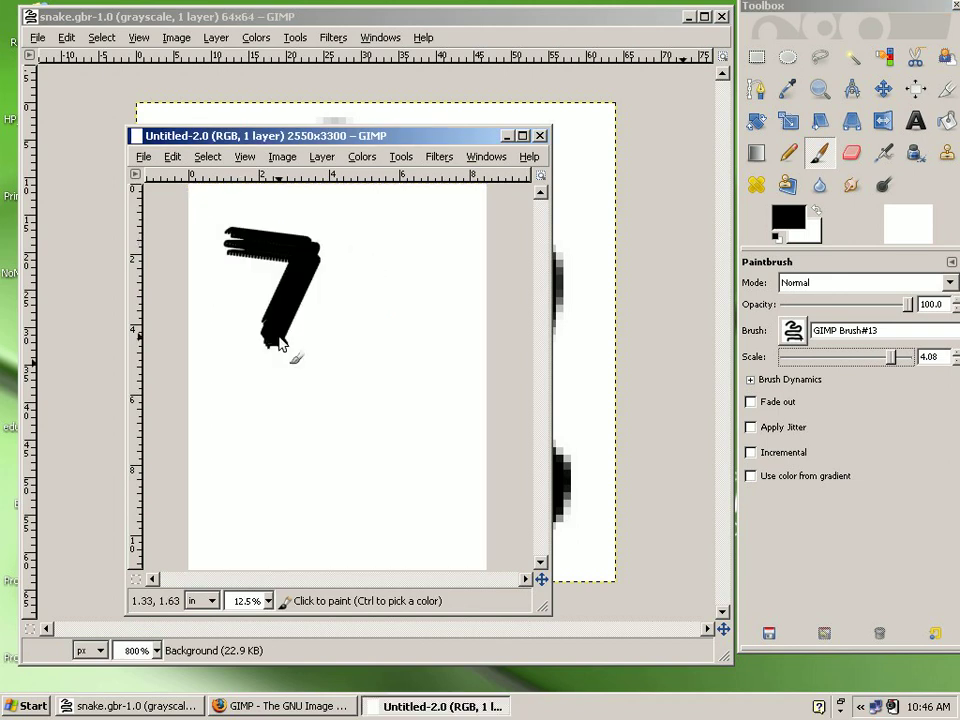
left_click(364, 252)
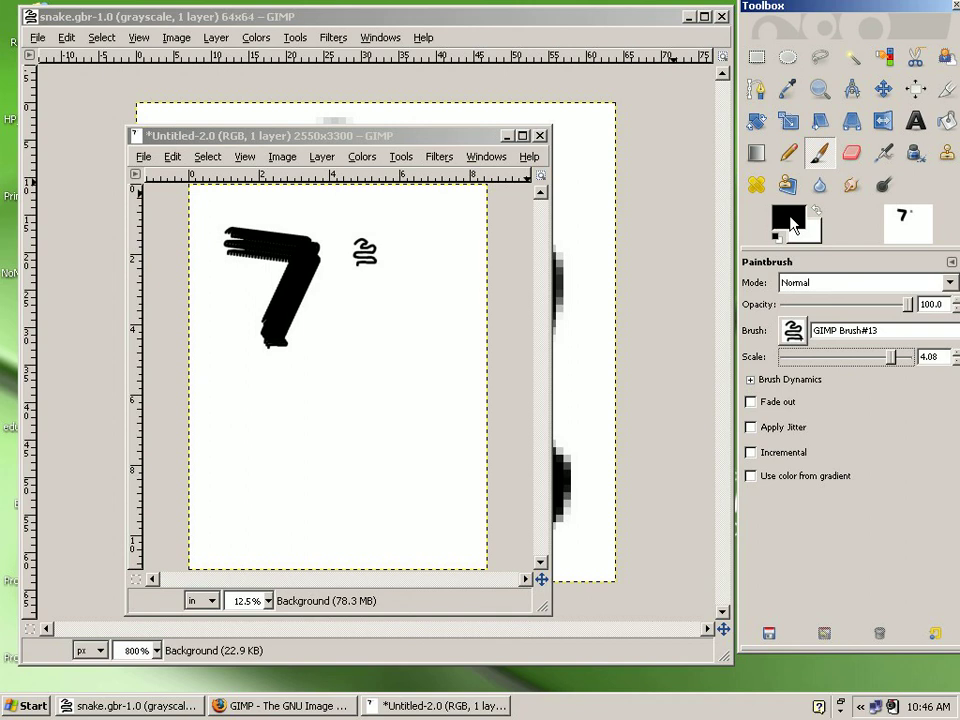
Step: Change the foreground colour to red (ec2727)
left_click(790, 222)
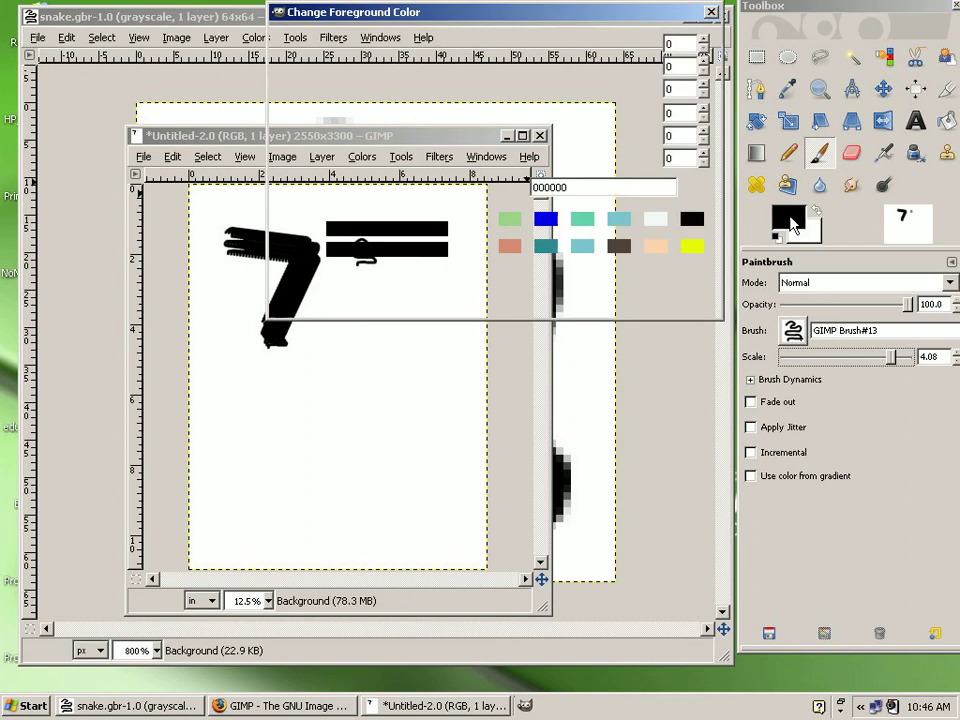
left_click(416, 95)
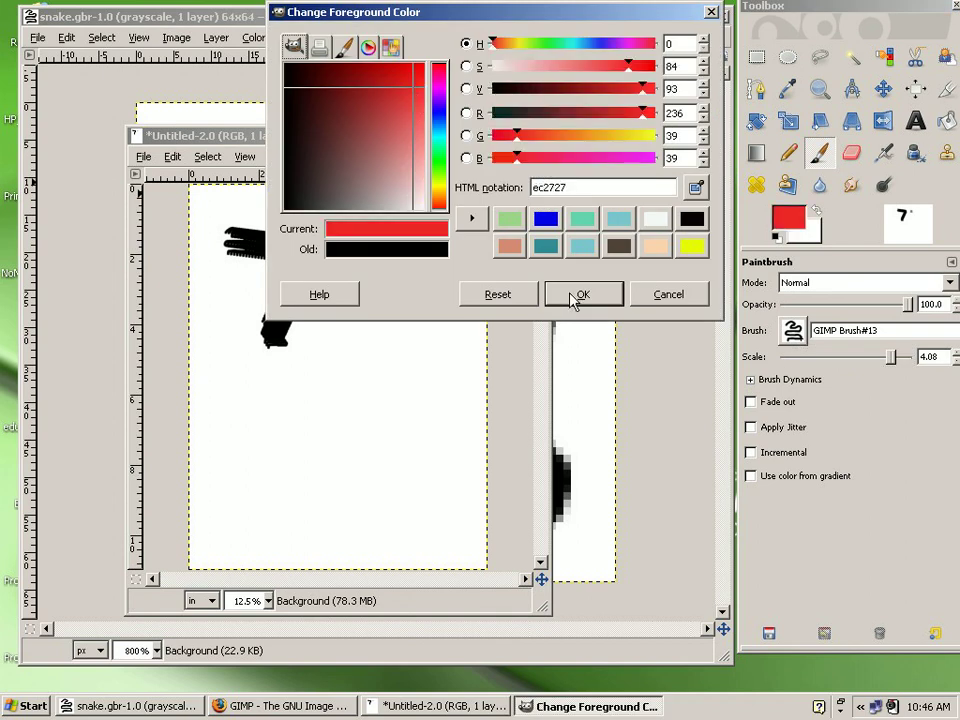
left_click(576, 294)
Step: Paint a red C-shaped stroke below the 7 and stamp a small red snake beside it
left_click_drag(376, 336, 370, 434)
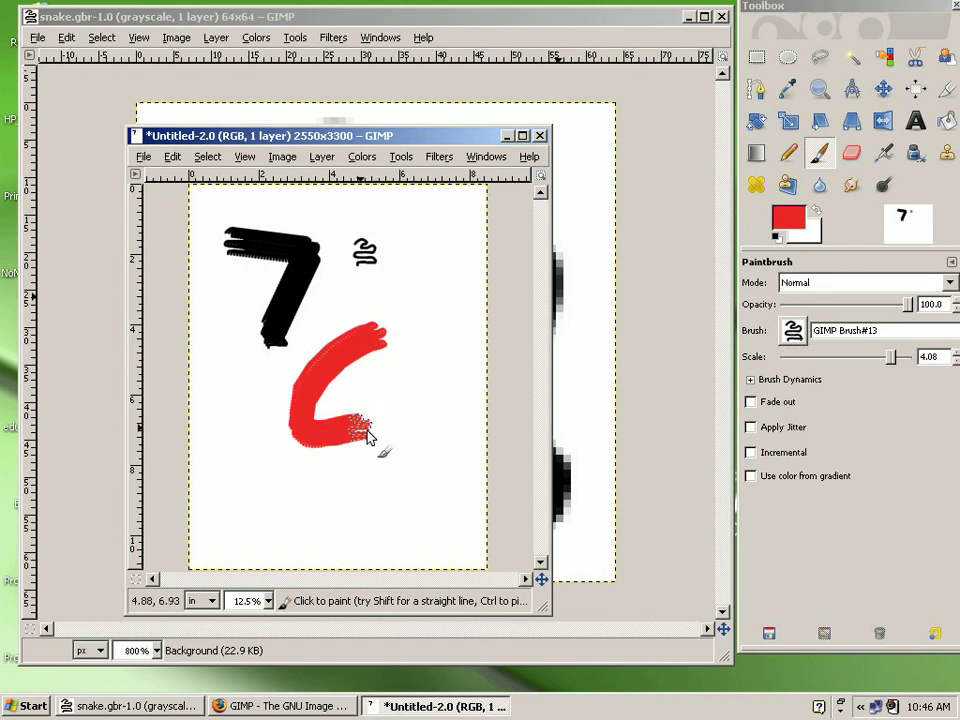
left_click(396, 383)
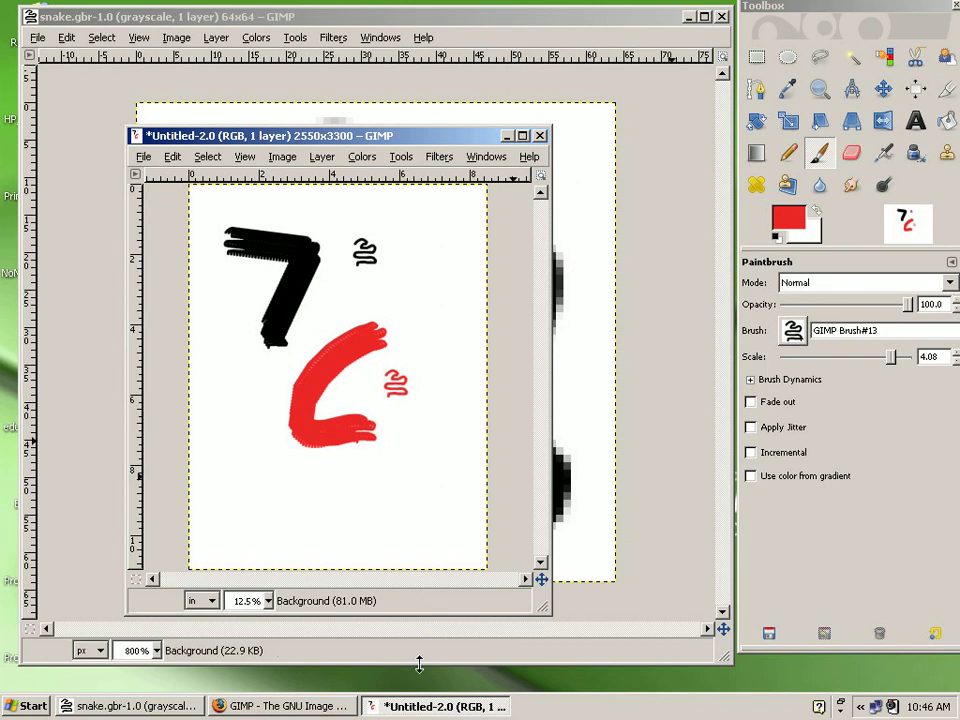
left_click(281, 707)
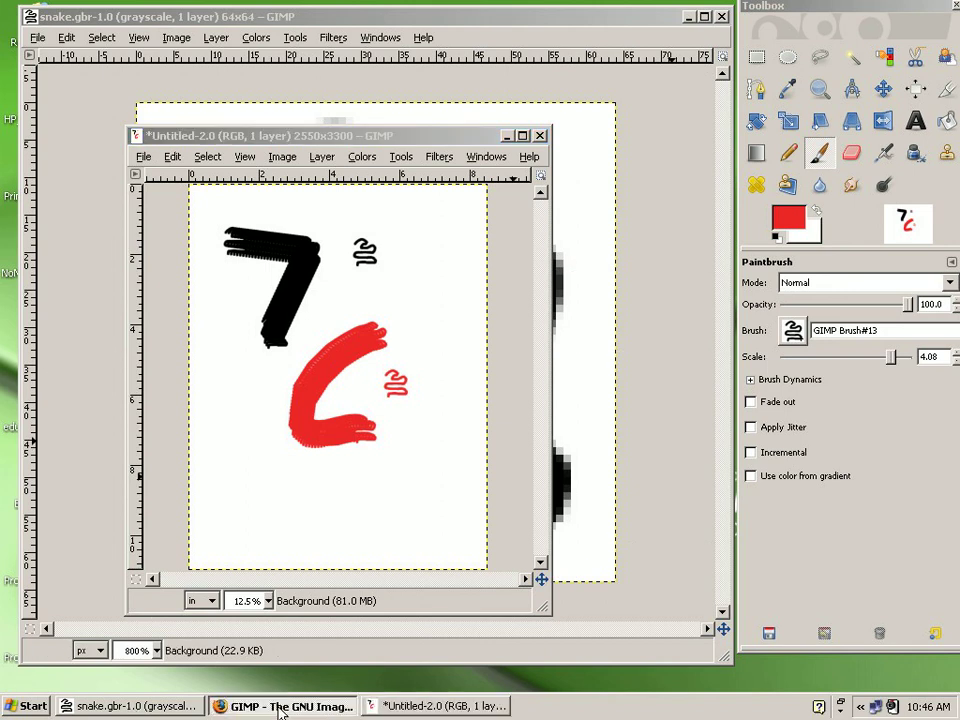